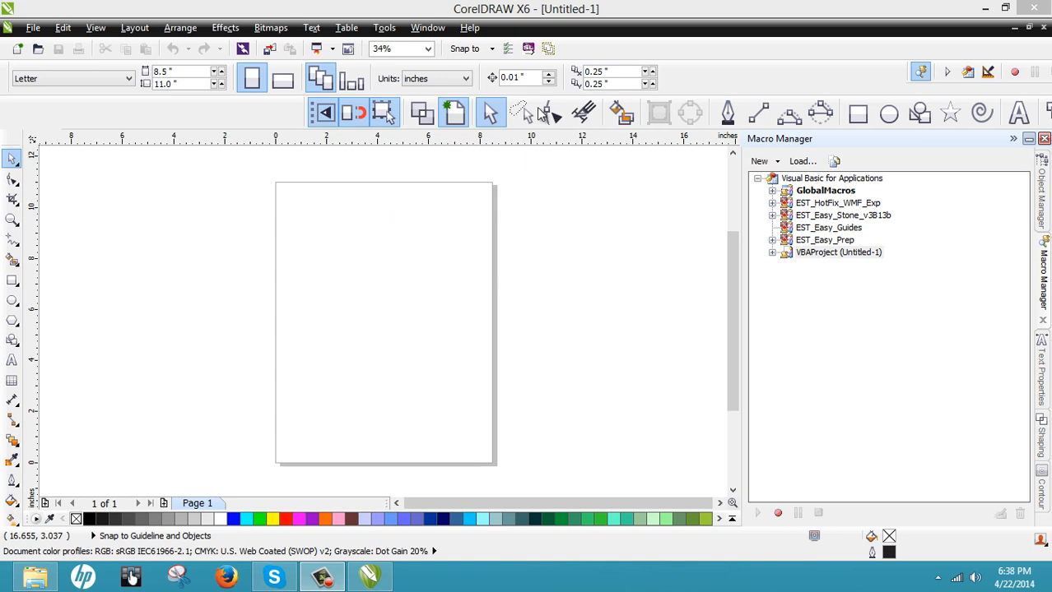
Unlock the toolbars and move the EST Custom Rhinestone Toolbar to the start of its row.
right_click(585, 118)
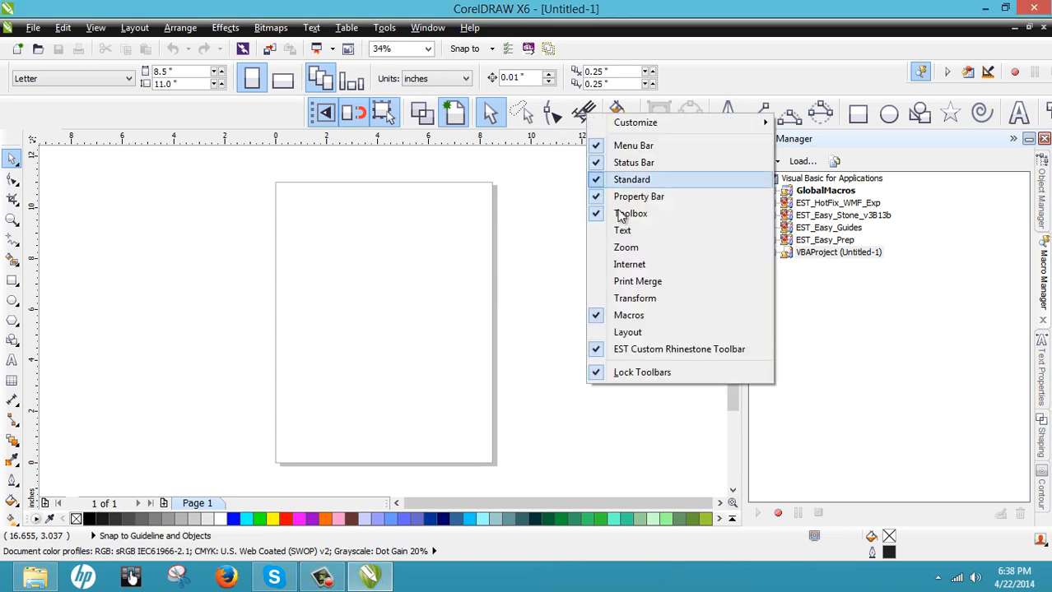
click(622, 374)
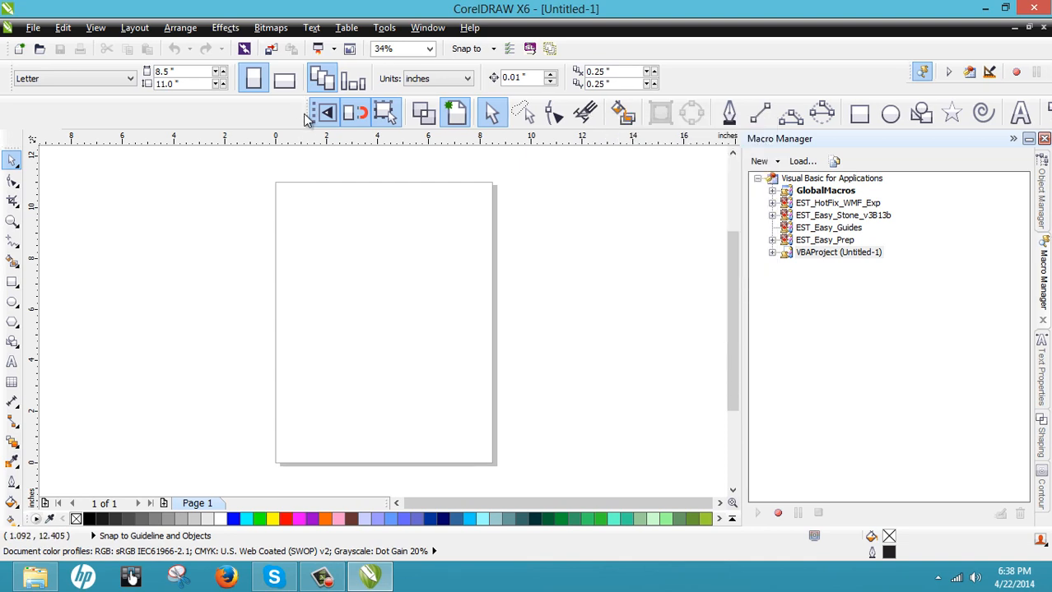
drag(306, 112, 27, 113)
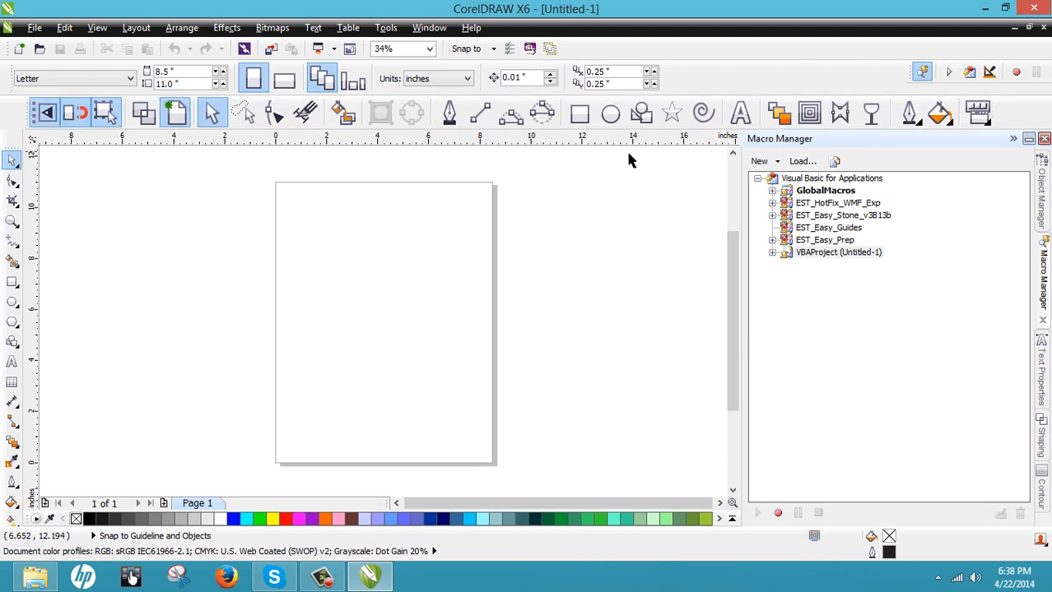
Set the EST Custom Rhinestone Toolbar to medium button size and shift it slightly along its row.
right_click(676, 120)
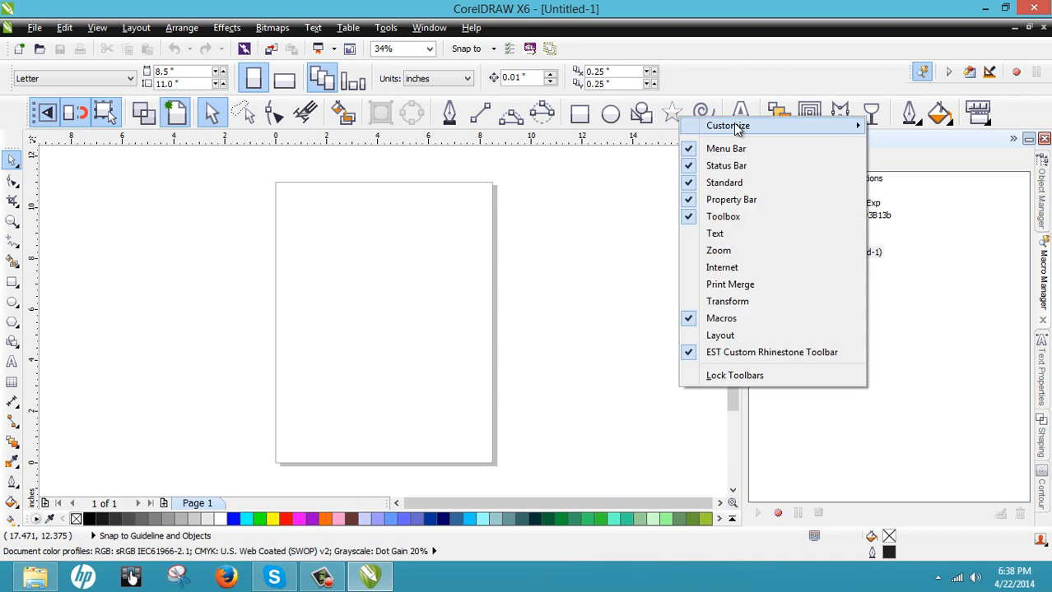
mouse_move(744, 130)
mouse_move(586, 151)
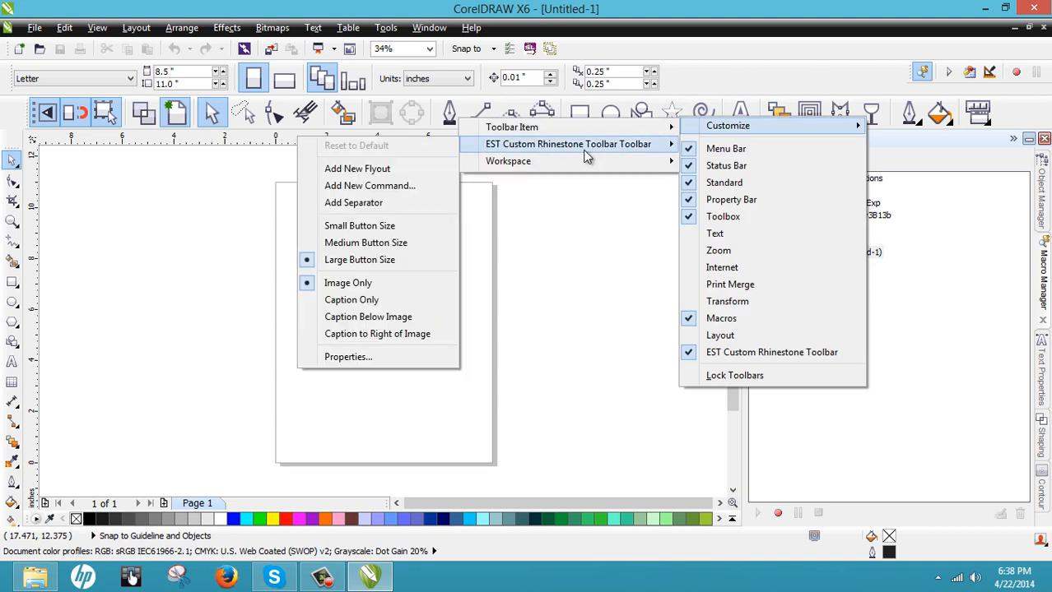
click(354, 247)
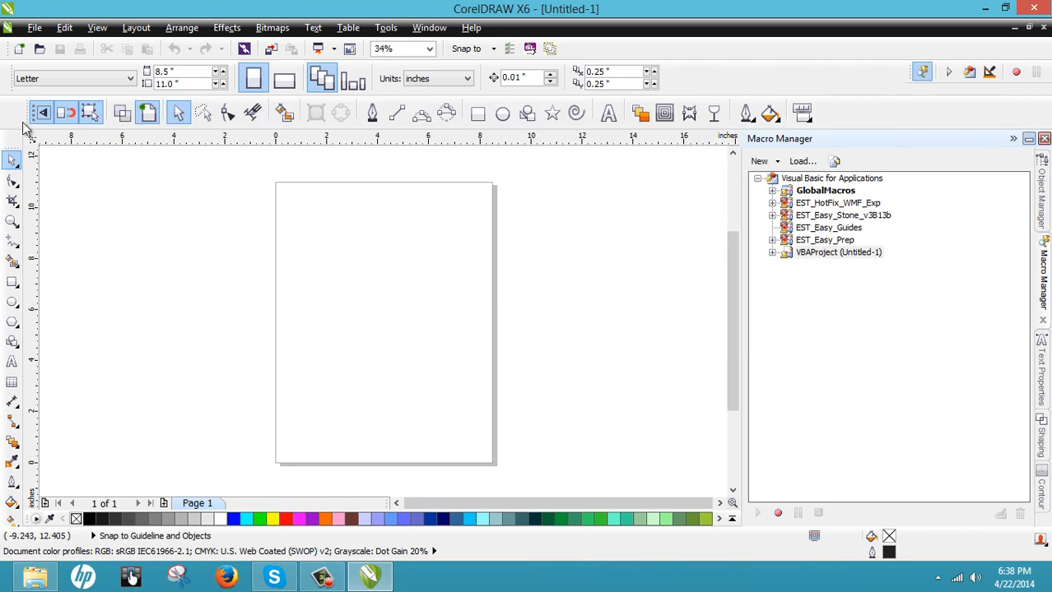
drag(25, 119, 71, 118)
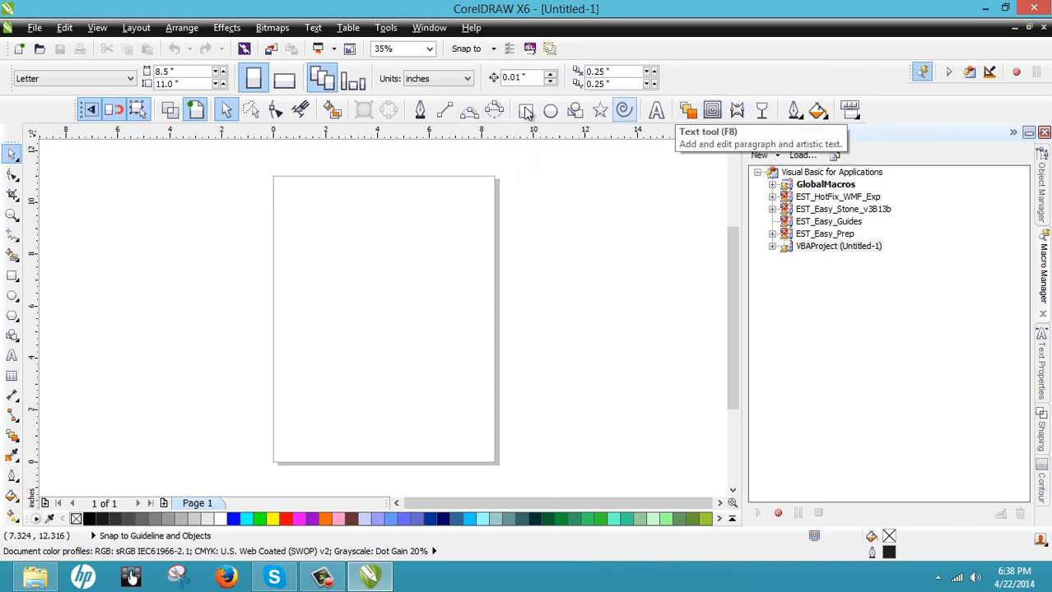
Display the EST Custom Rhinestone Toolbar commands with captions below their images.
right_click(465, 113)
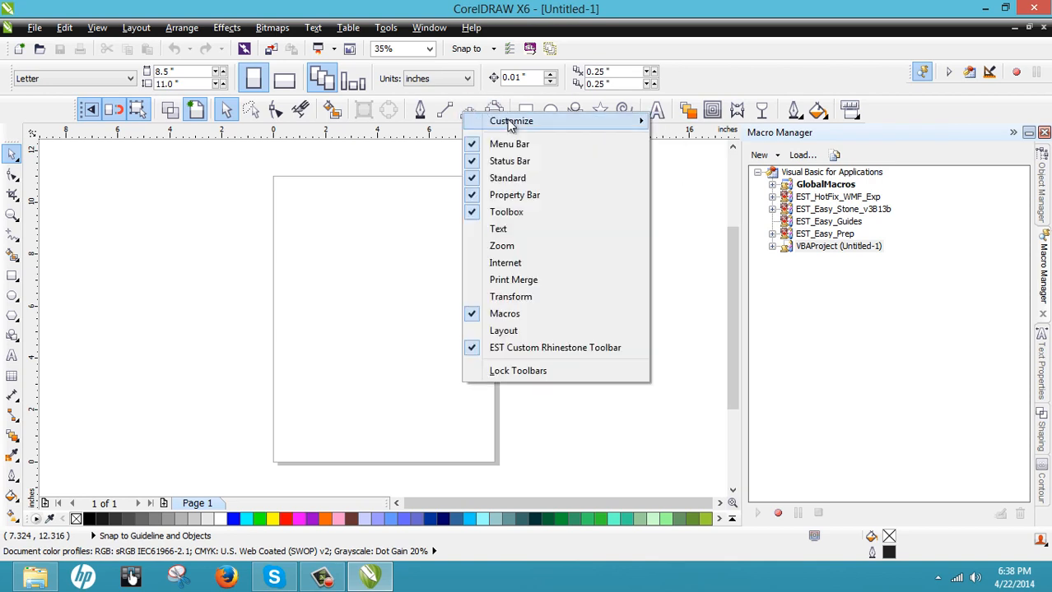
mouse_move(510, 123)
mouse_move(710, 145)
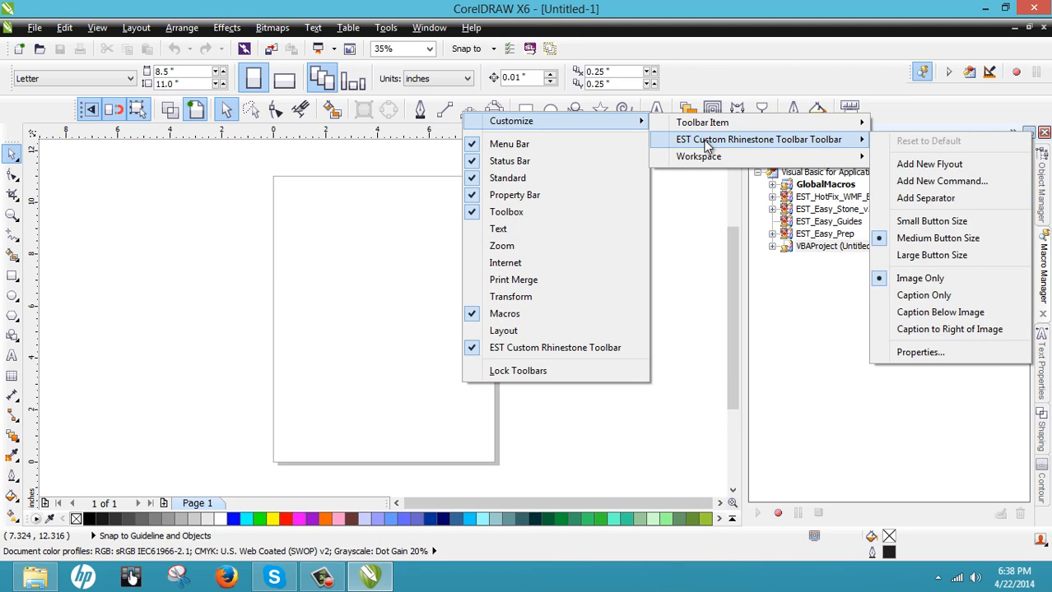
click(927, 317)
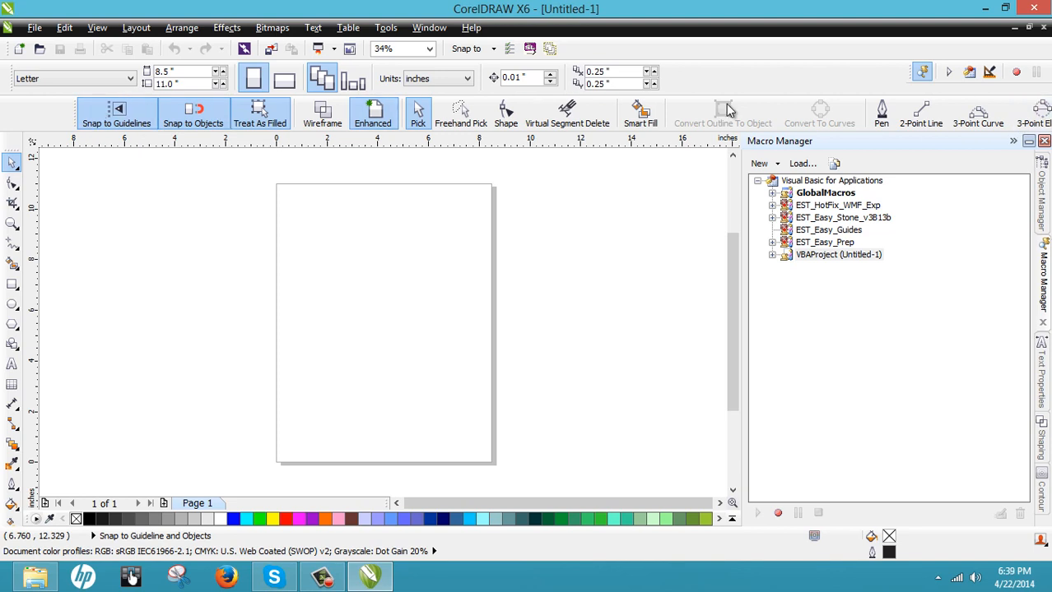
Set the EST Custom Rhinestone Toolbar to small button size.
right_click(647, 108)
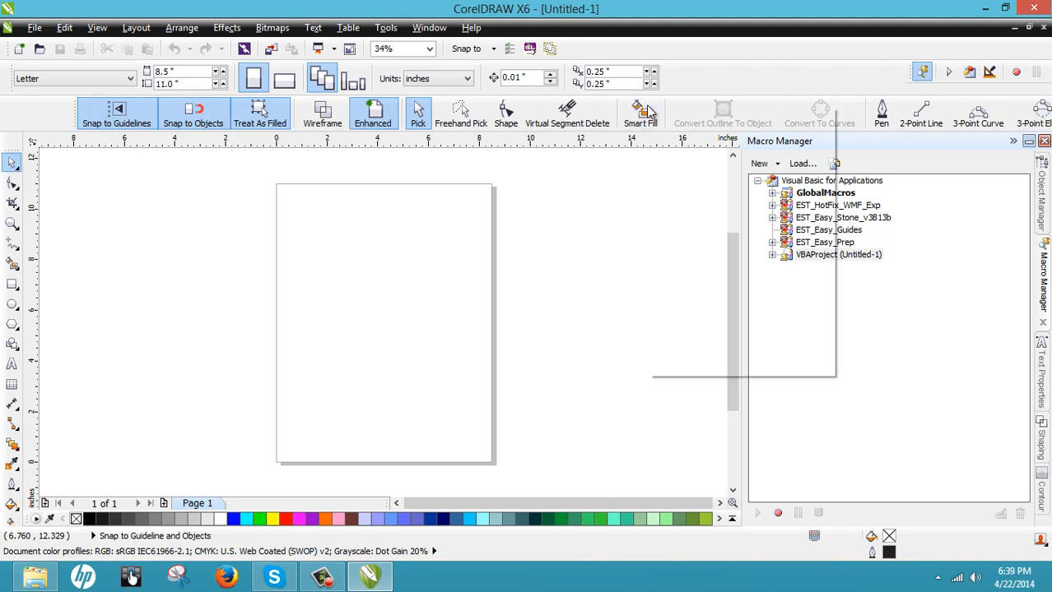
mouse_move(737, 114)
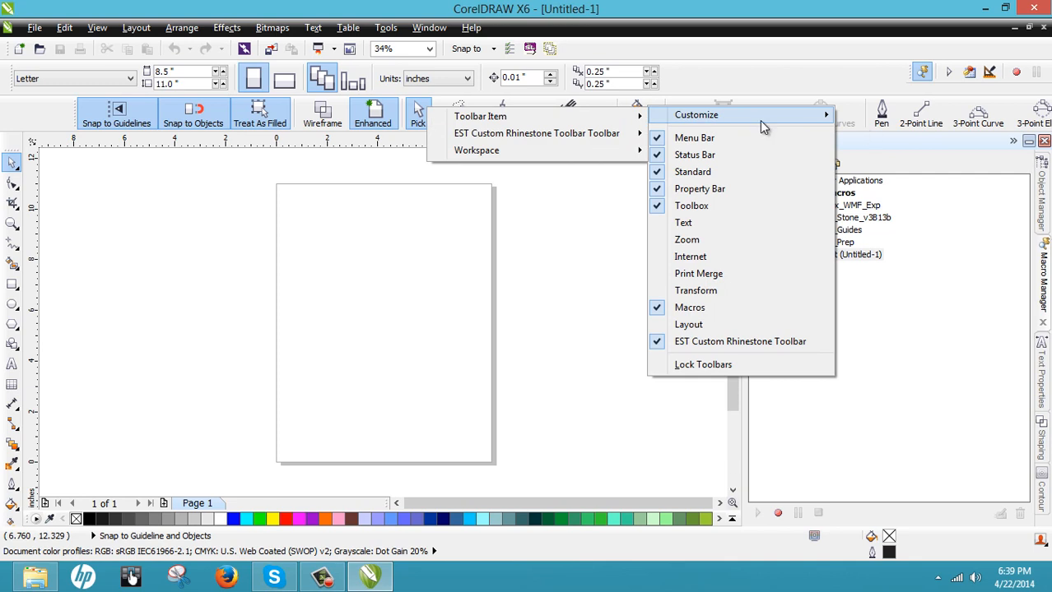
mouse_move(562, 138)
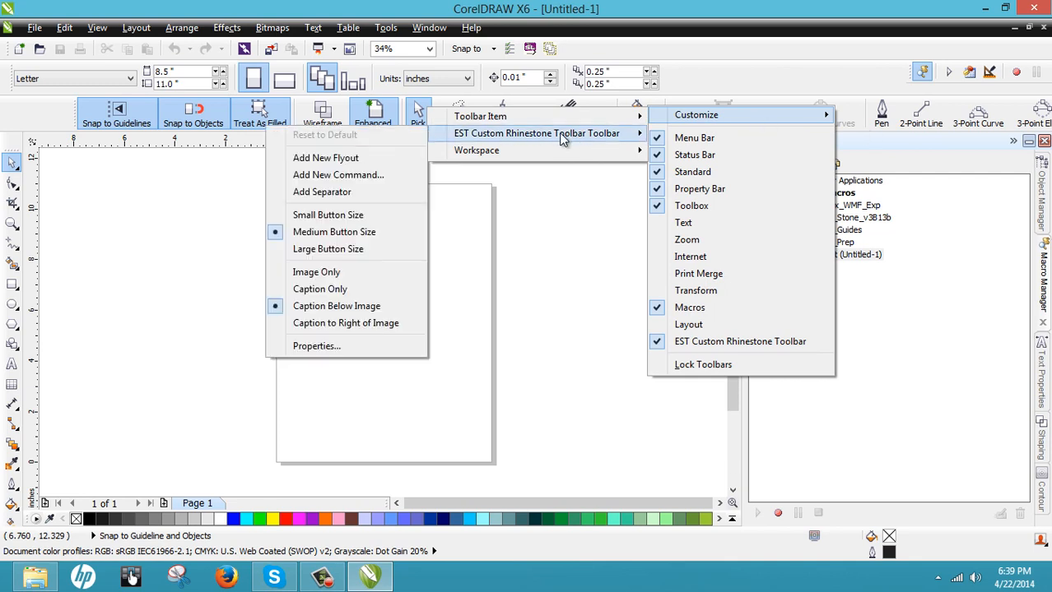
click(328, 216)
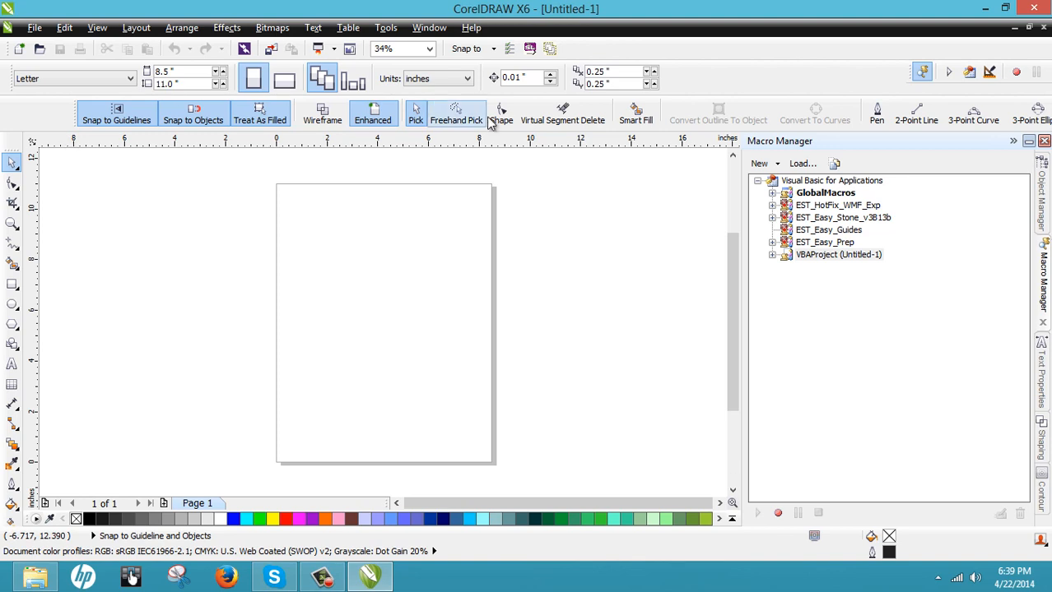
Return the EST Custom Rhinestone Toolbar to medium button size.
right_click(574, 121)
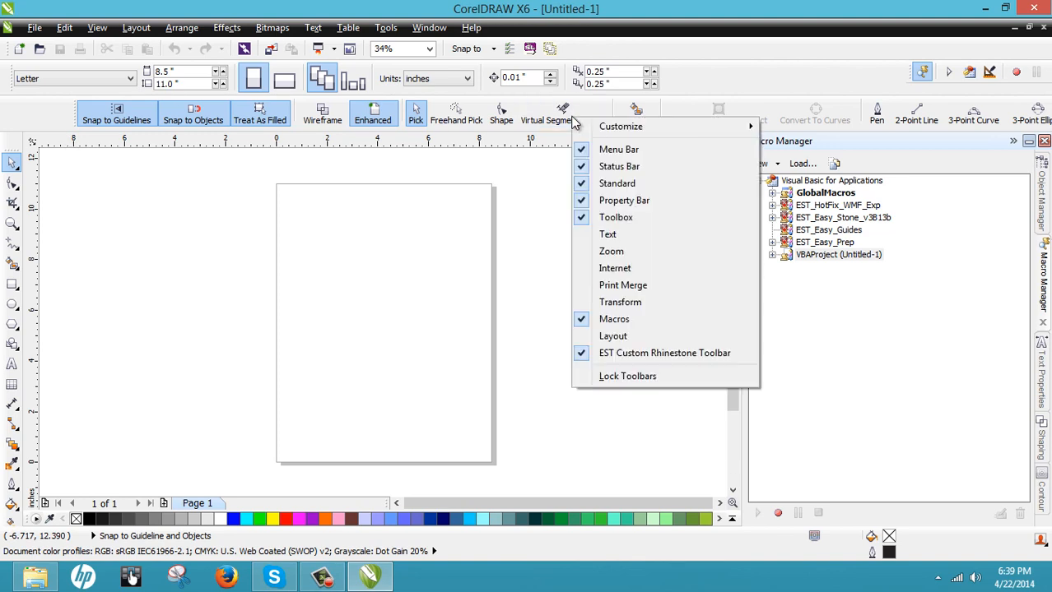
mouse_move(647, 127)
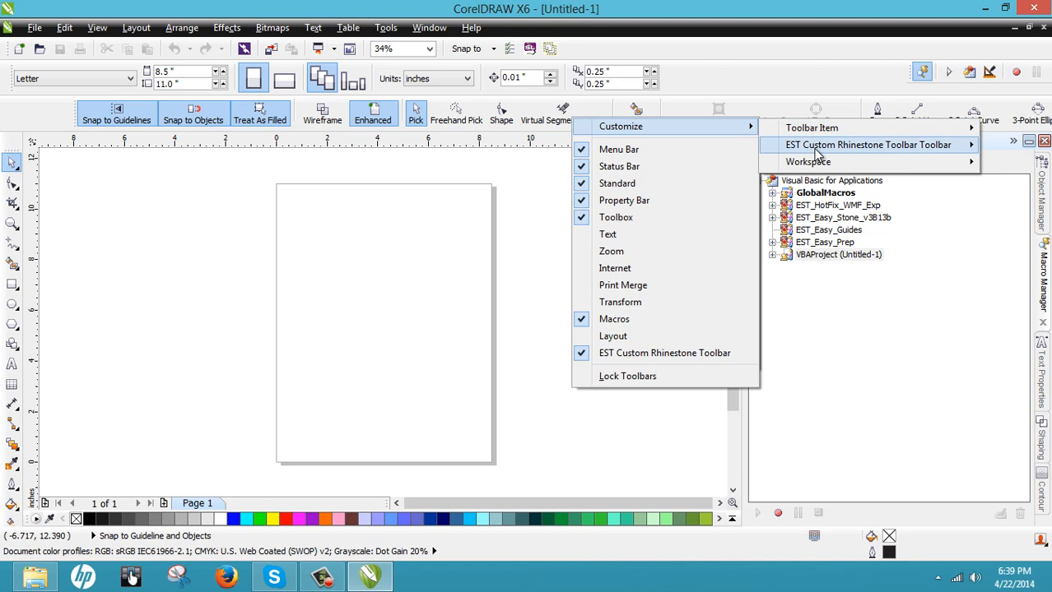
mouse_move(814, 148)
click(682, 245)
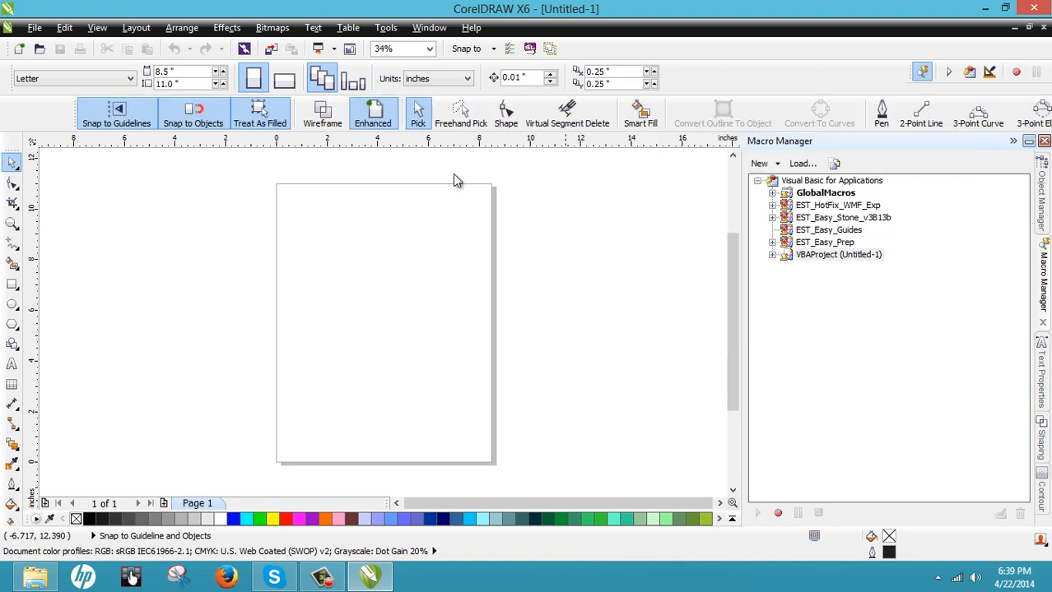
Switch the EST Custom Rhinestone Toolbar to image-only display and adjust its position along the row.
right_click(451, 112)
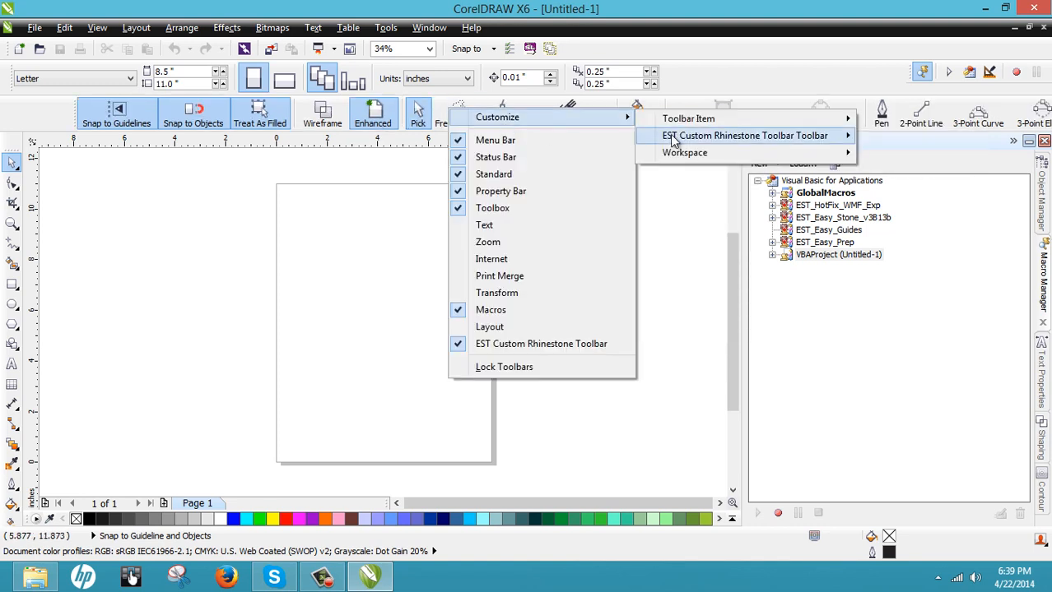
mouse_move(710, 140)
click(892, 278)
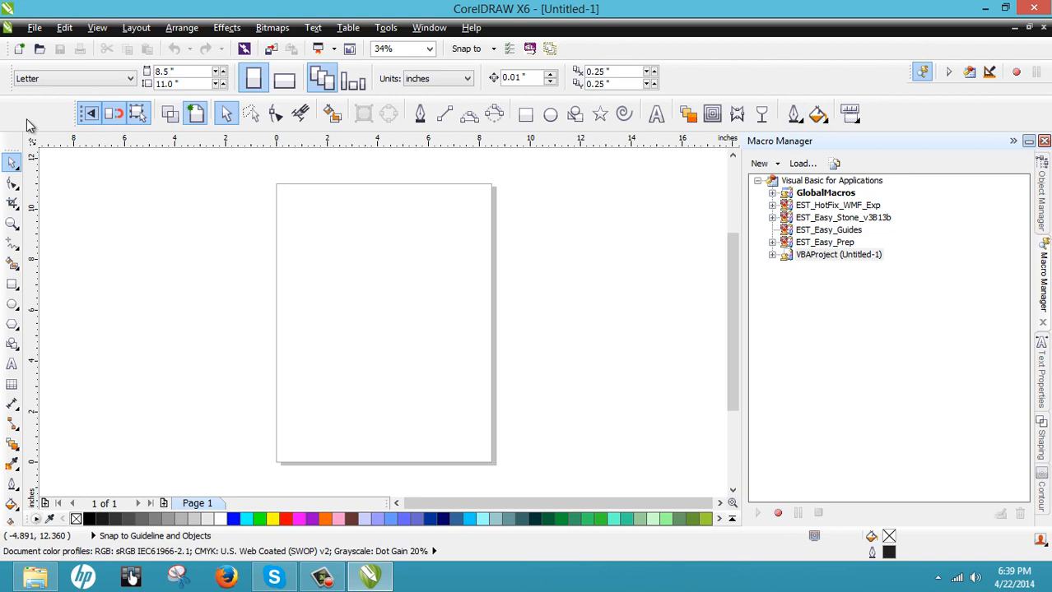
drag(79, 124, 76, 122)
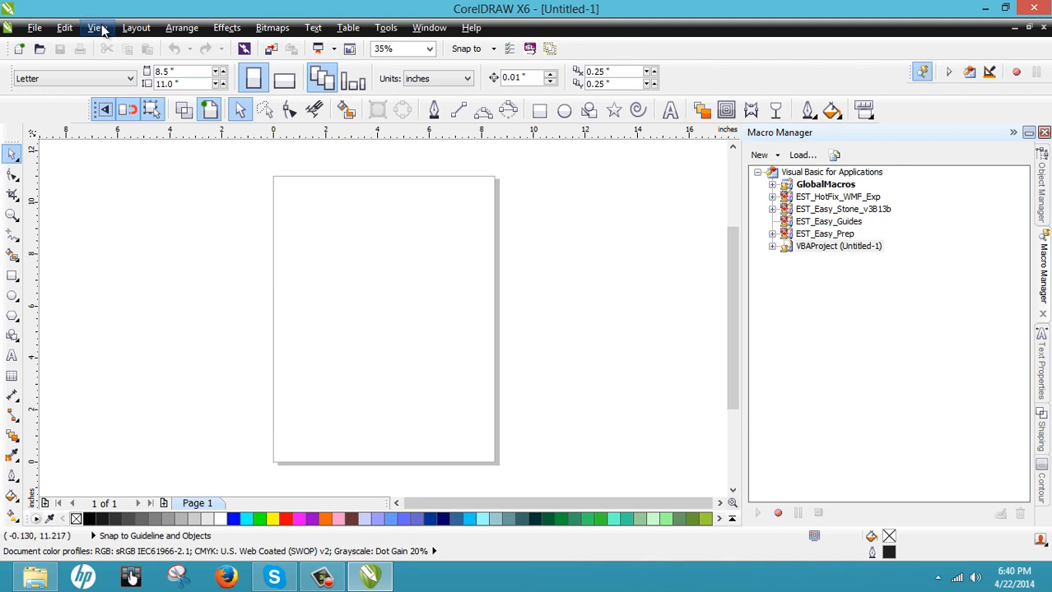
Examine the list of object shaping commands, such as Weld, Trim and Intersect.
click(179, 28)
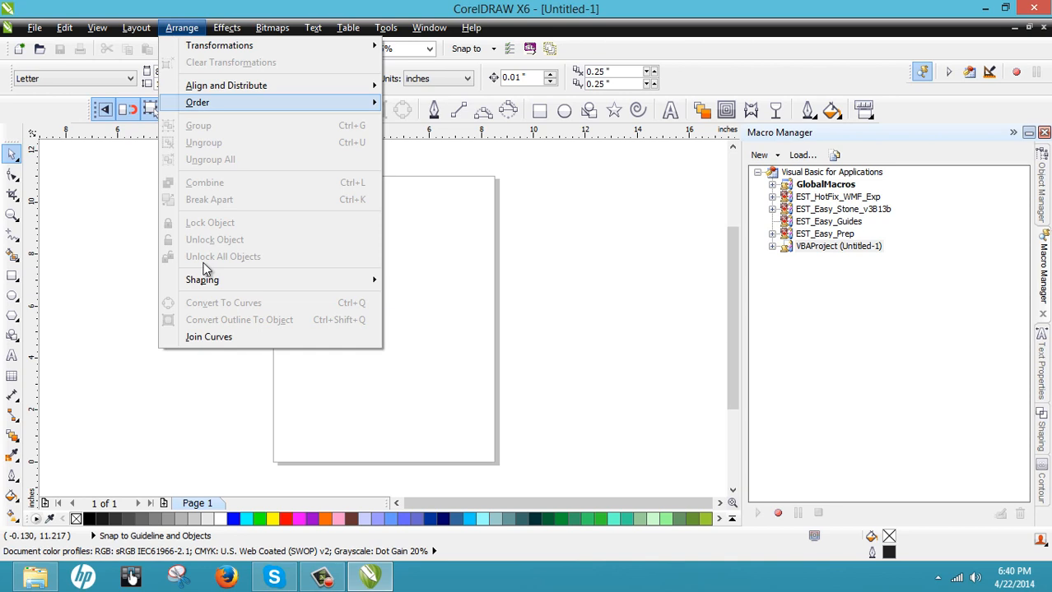
mouse_move(199, 284)
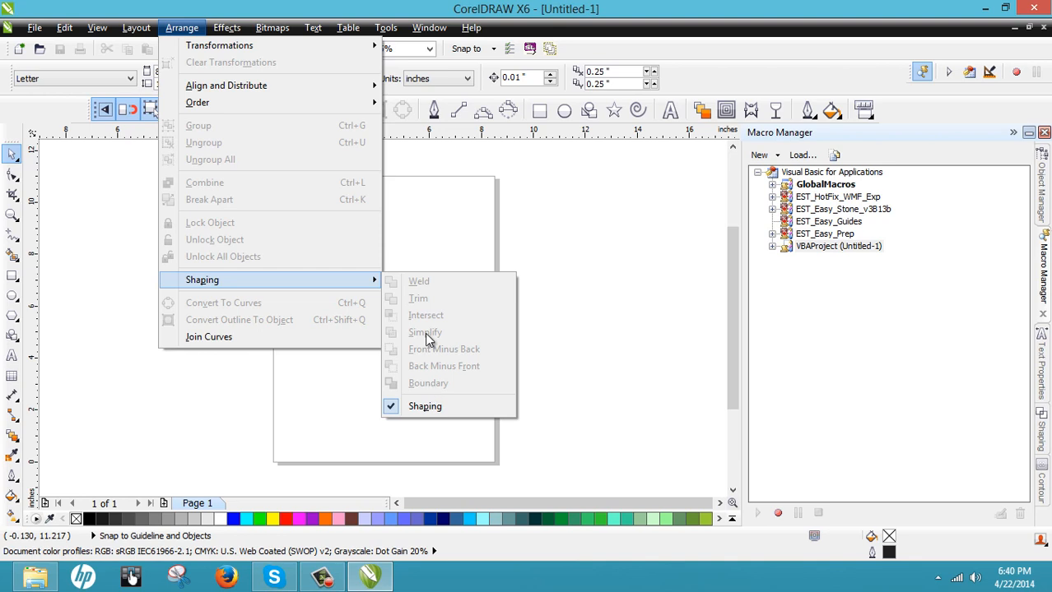
click(444, 179)
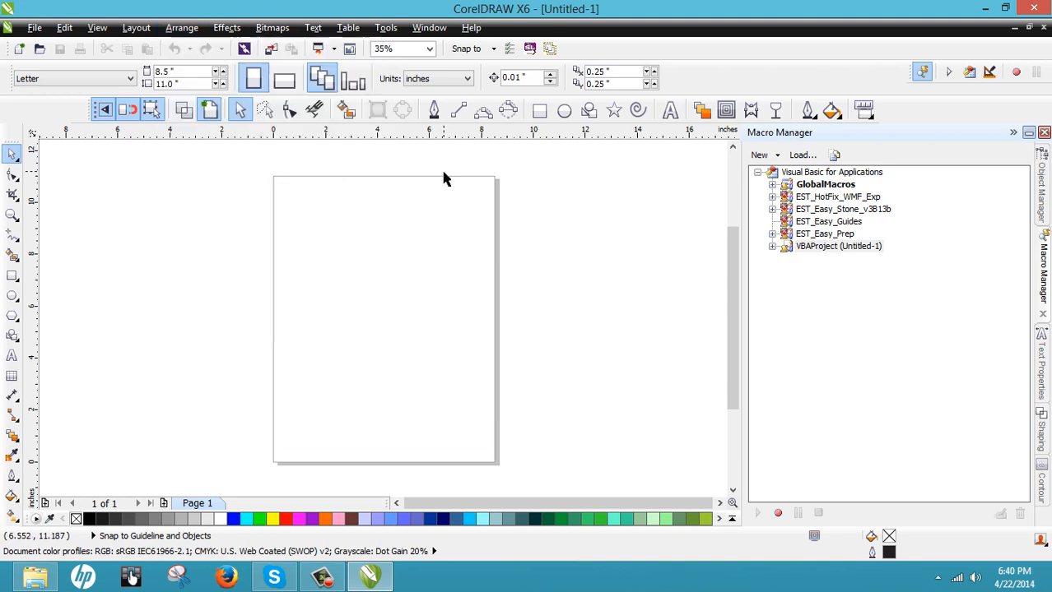
Draw two overlapping rectangles on the page, about 3.0 by 2.64 inches and about 2.52 by 2.23 inches.
click(539, 109)
drag(321, 241, 399, 311)
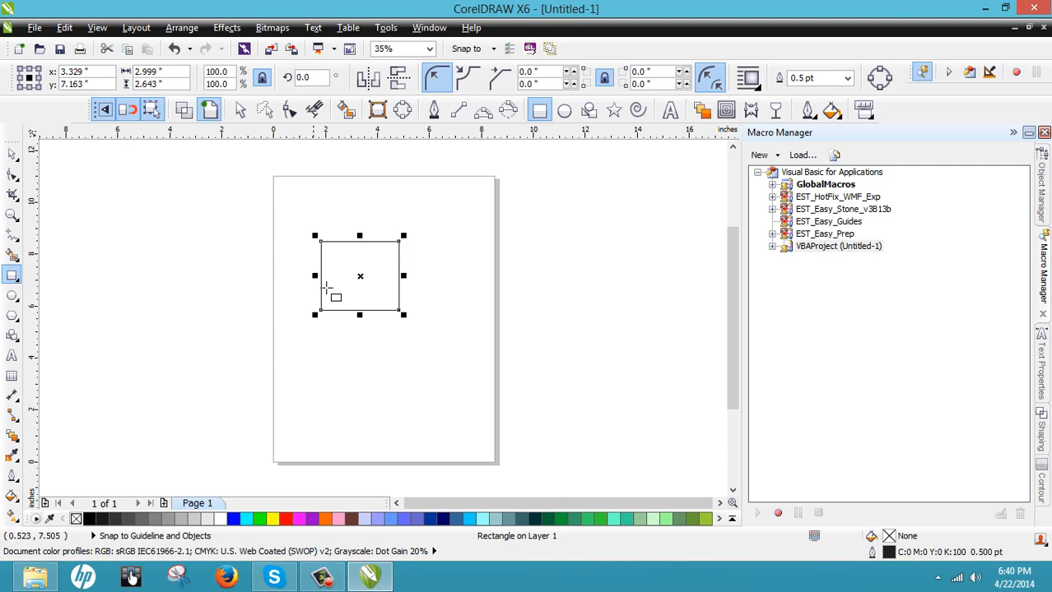
drag(430, 355, 362, 295)
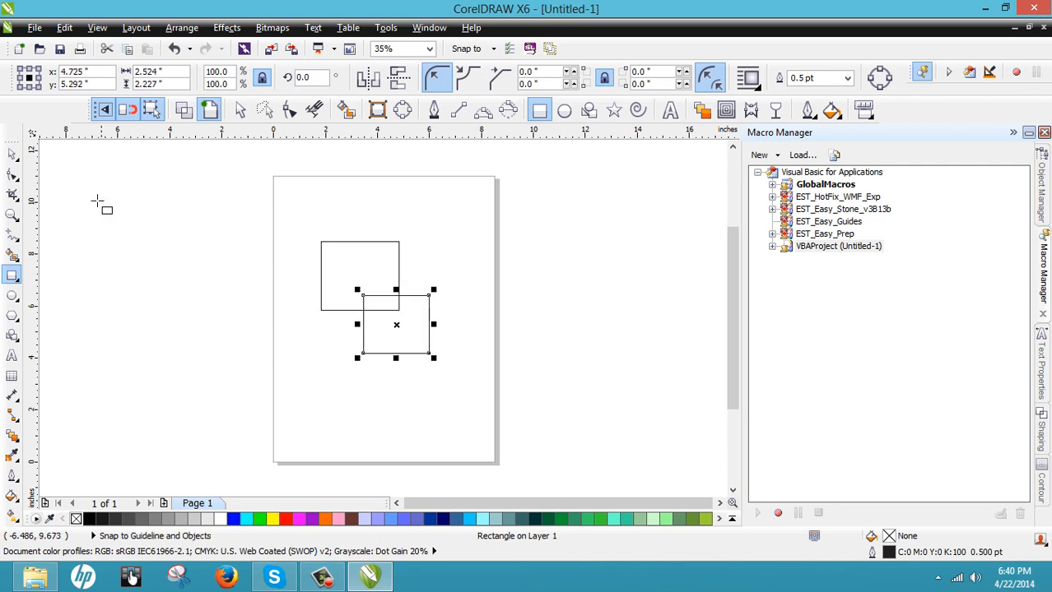
Select both overlapping rectangles to examine the Weld and other shaping options, and clear the selection.
click(11, 153)
click(130, 200)
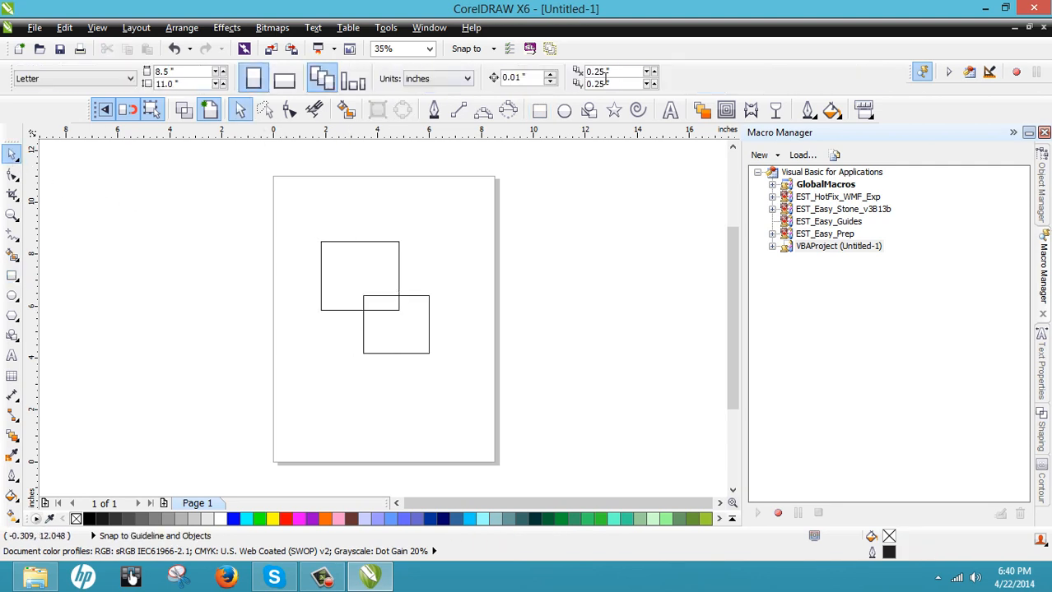
drag(262, 213, 491, 419)
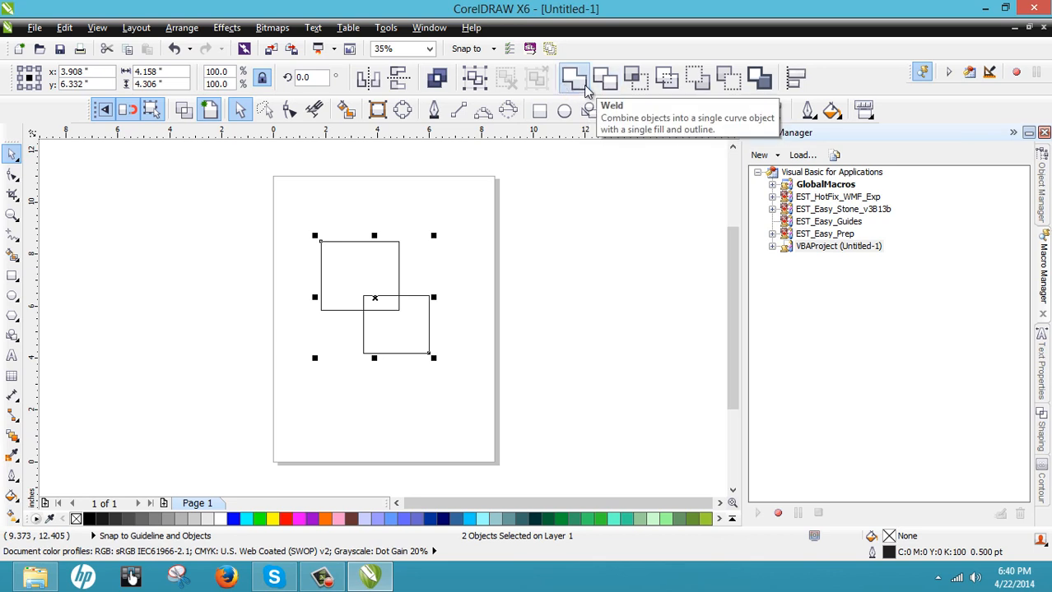
click(550, 176)
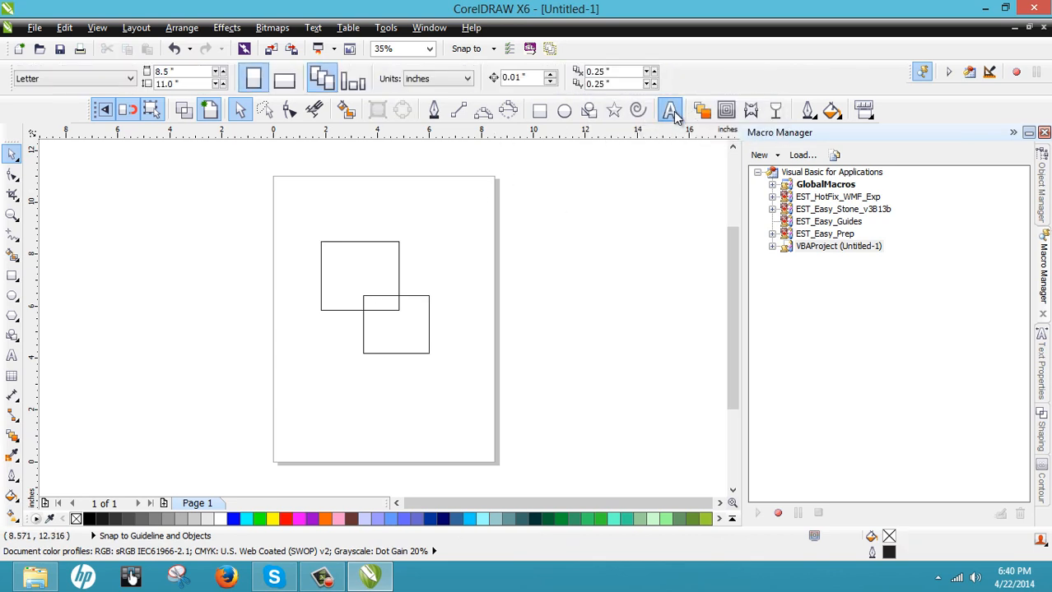
Add the artistic text "Baseball" in the empty area beside the page, replacing the trial words.
click(670, 109)
click(574, 271)
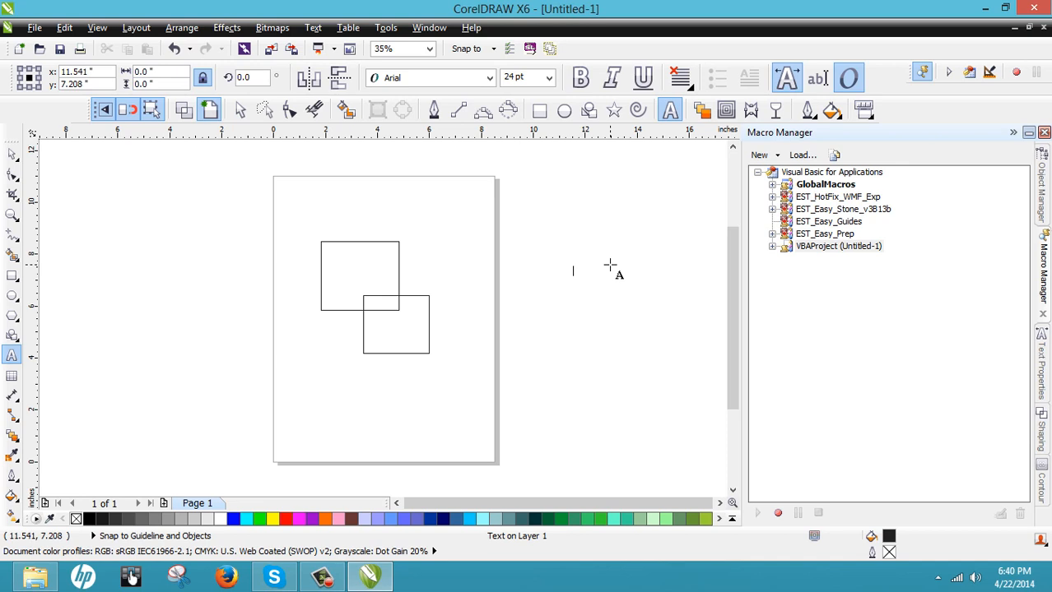
text(TE)
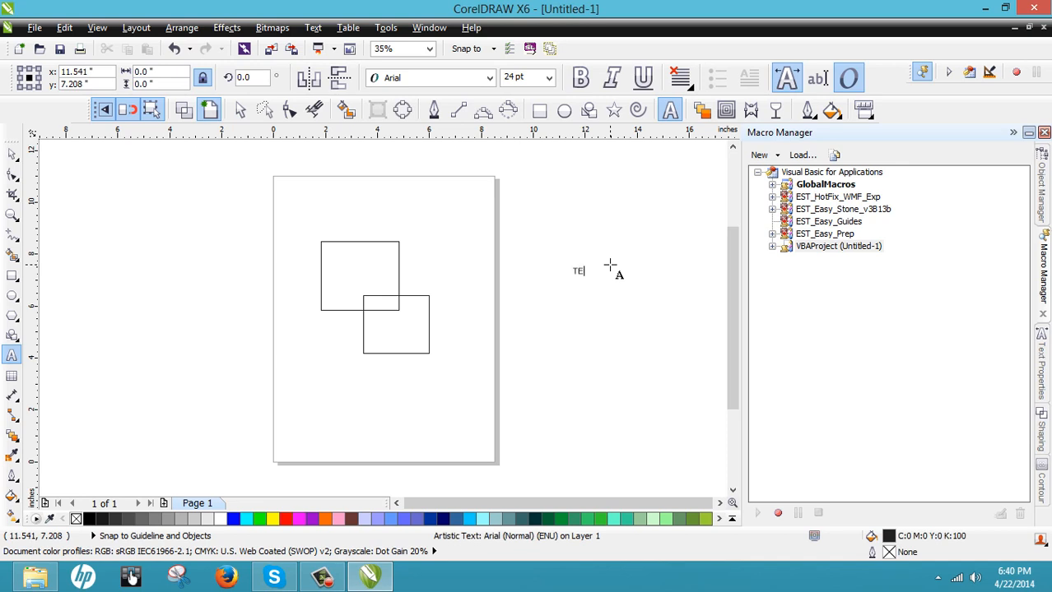
key(BackSpace)
key(BackSpace)
text(BR)
key(Escape)
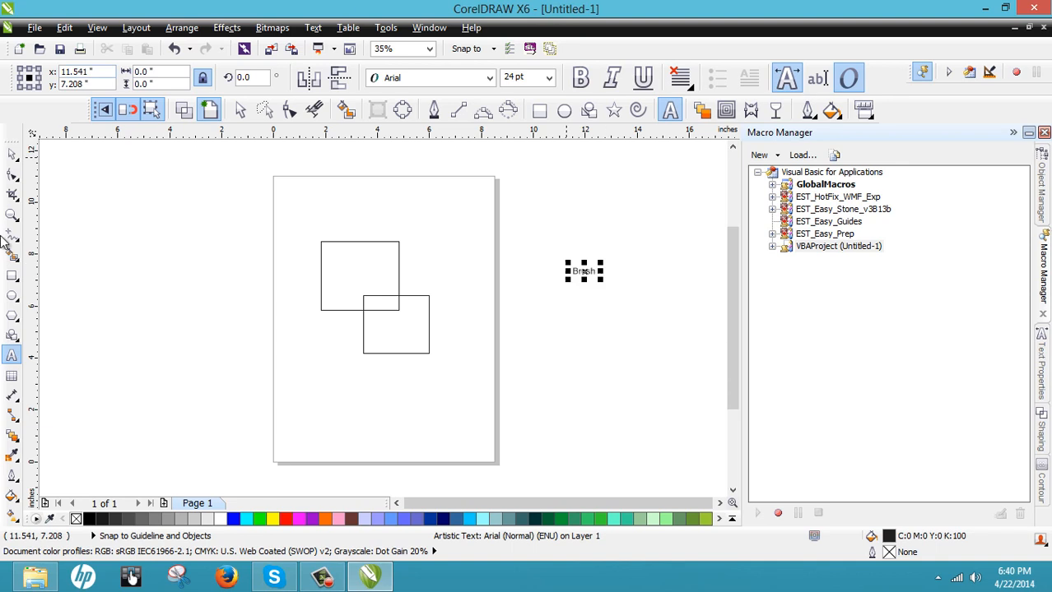
key(BackSpace)
key(BackSpace)
key(BackSpace)
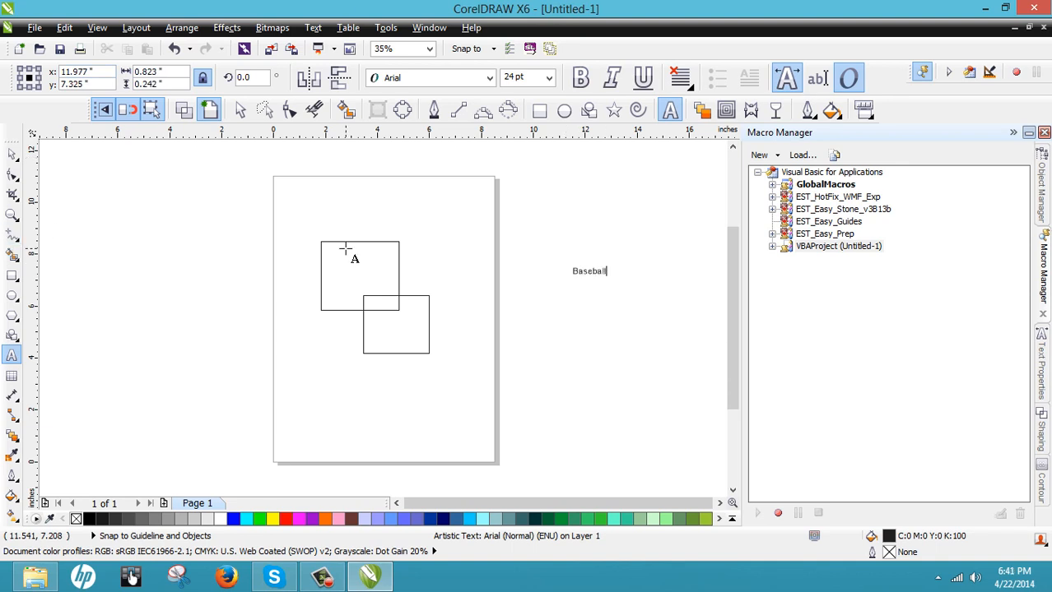
Enlarge the "Baseball" text to about 8.65 inches wide and move it beside the two rectangles.
click(11, 154)
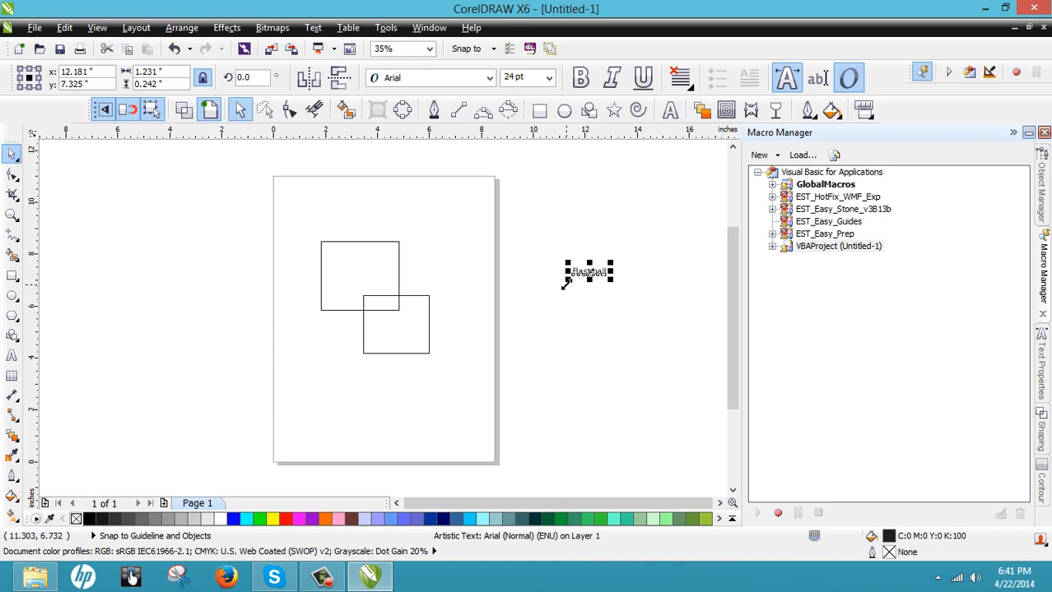
drag(565, 283, 416, 371)
drag(480, 303, 538, 276)
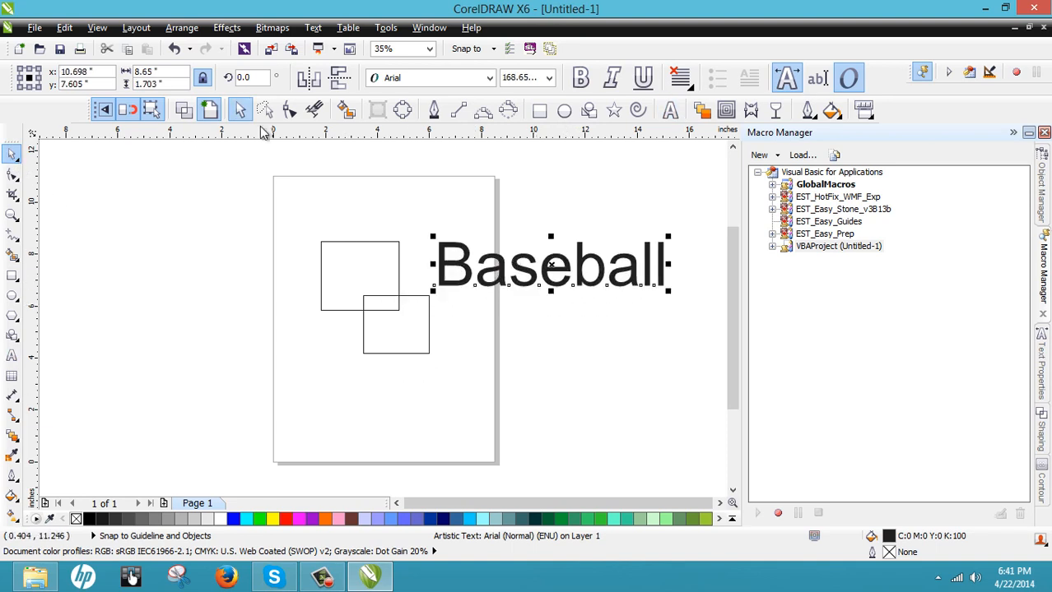
Switch the drawing to Wireframe view to show the outlines of the "Baseball" text up close.
click(186, 110)
scroll(572, 279, up, 2)
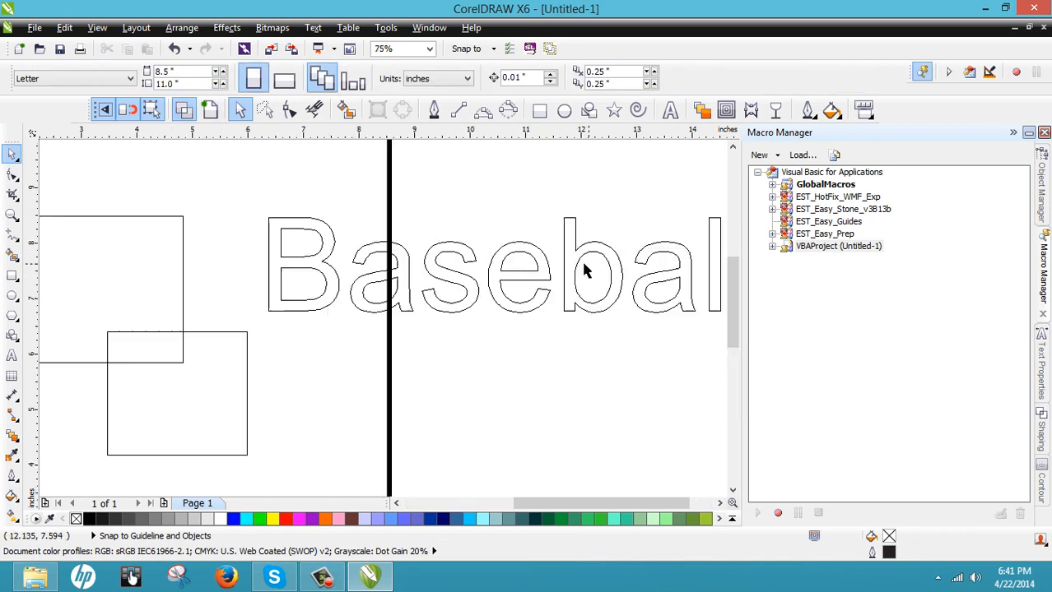
Change the font of the "Baseball" artistic text from Arial to Brush Script.
click(576, 270)
click(424, 79)
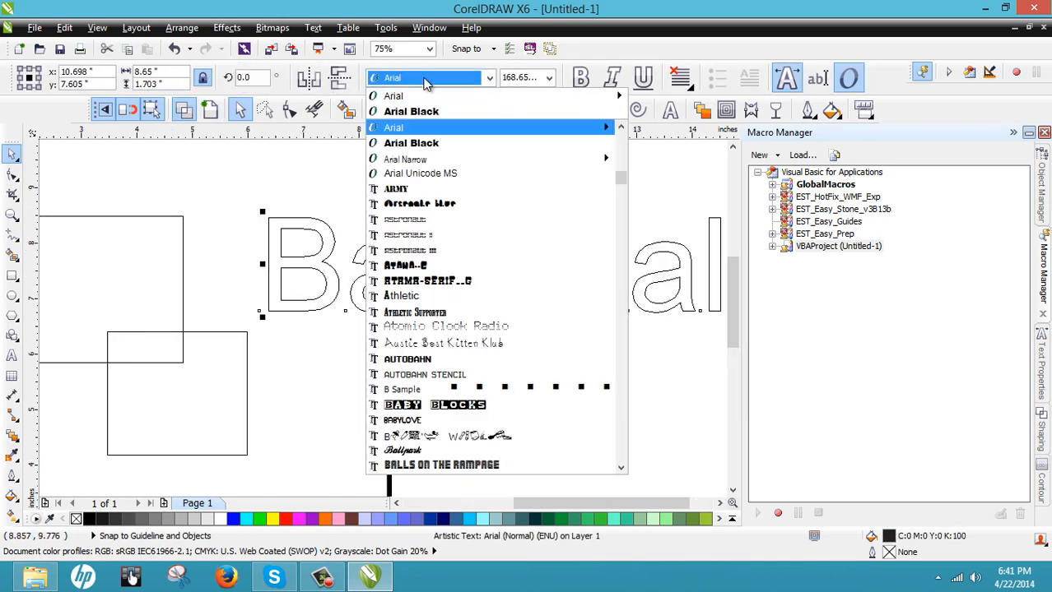
text(Brush Flair)
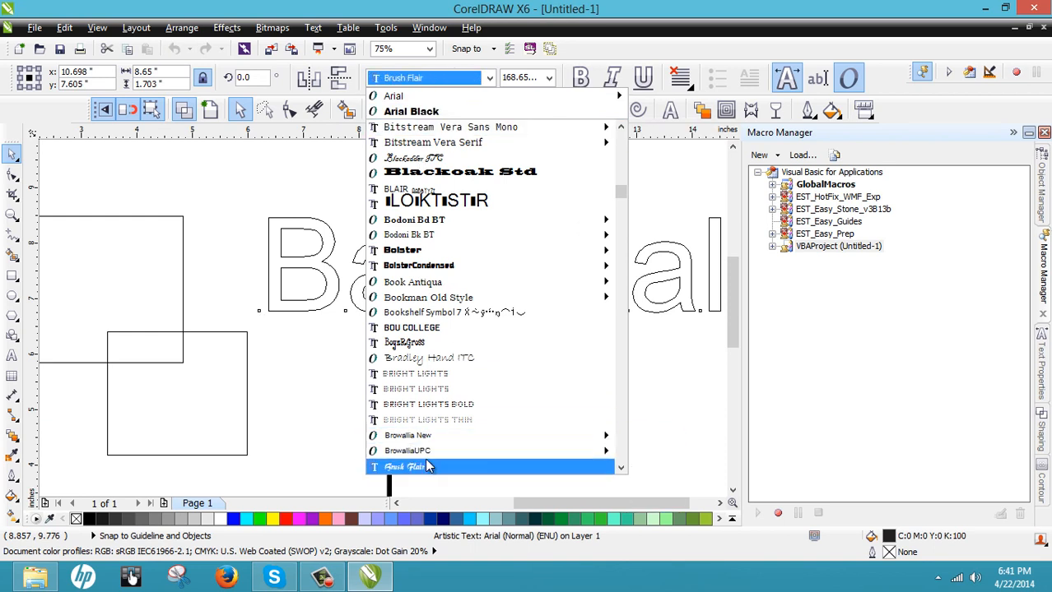
scroll(432, 448, down, 3)
click(441, 387)
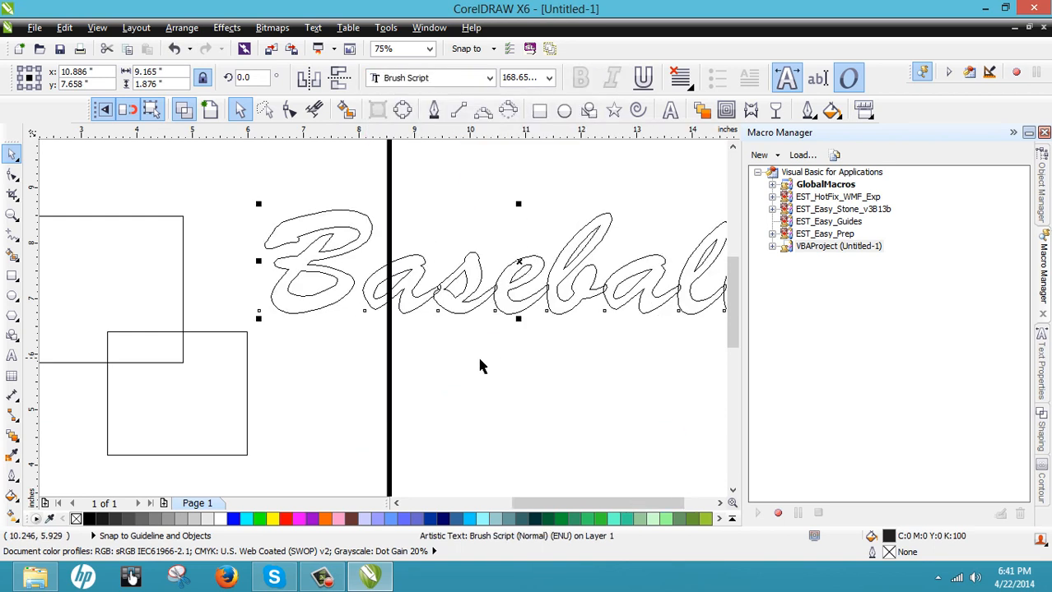
Examine where the script letters of "Baseball" overlap, and shift the text slightly right and down.
click(472, 355)
click(438, 303)
scroll(118, 236, down, 1)
scroll(324, 269, up, 1)
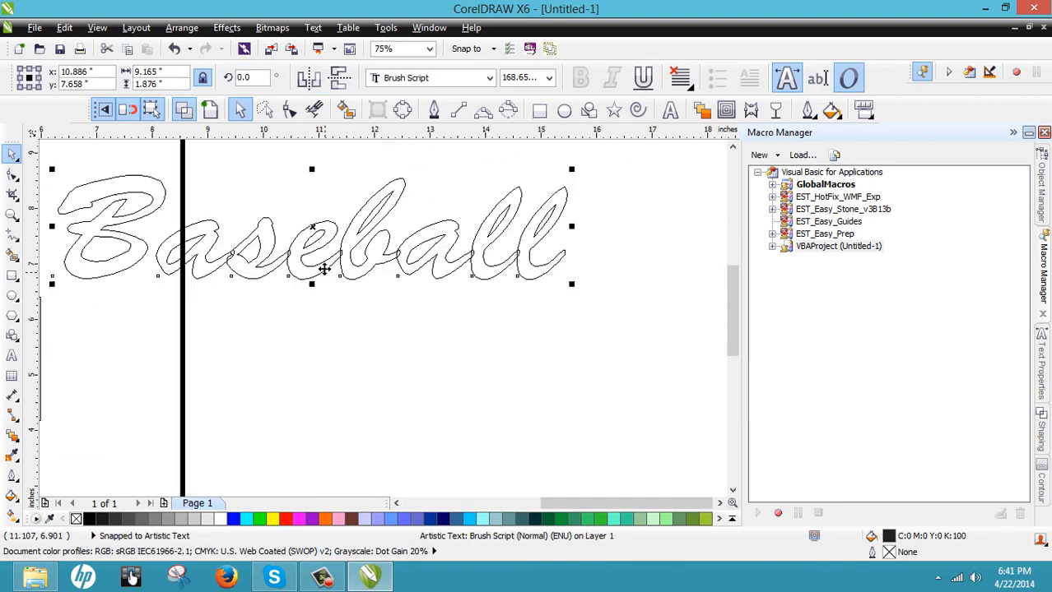
click(331, 367)
scroll(230, 273, up, 1)
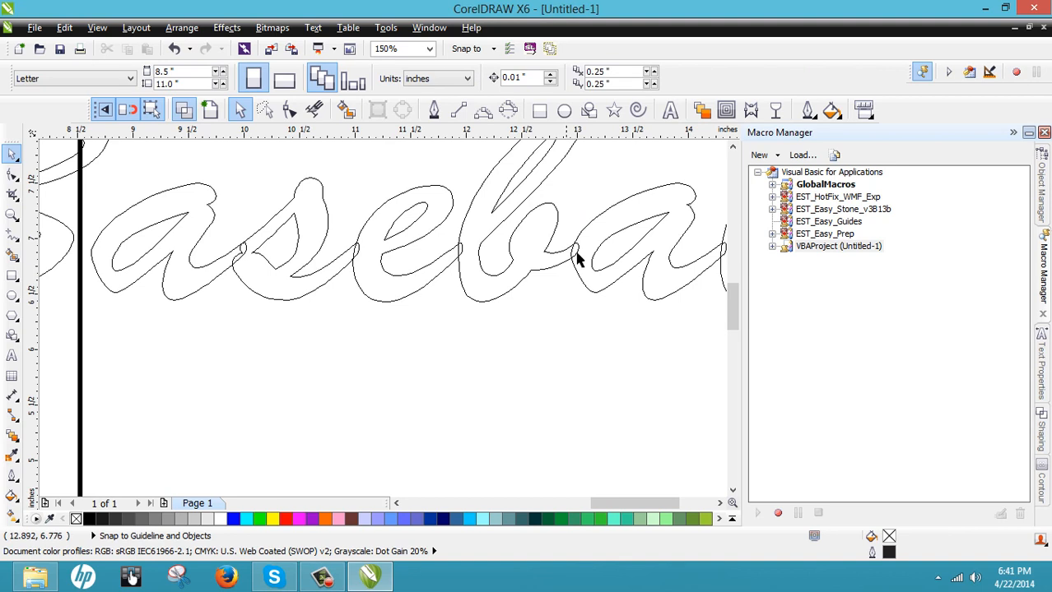
click(476, 272)
scroll(446, 272, down, 1)
scroll(442, 275, down, 1)
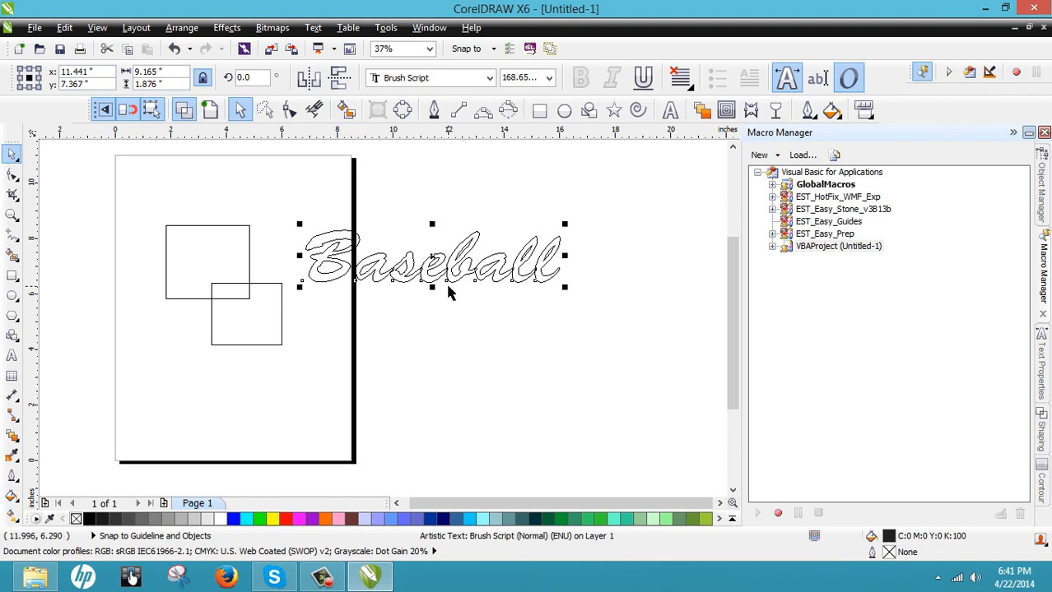
scroll(439, 255, up, 2)
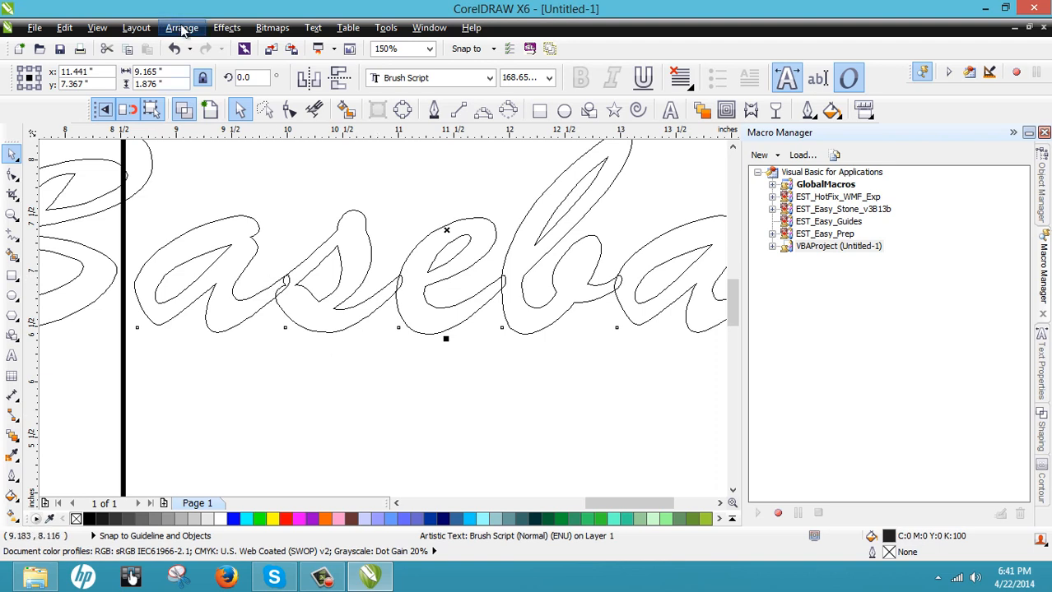
Weld the "Baseball" text into one continuous outline, check the letter joins, and undo the weld.
click(183, 30)
mouse_move(303, 290)
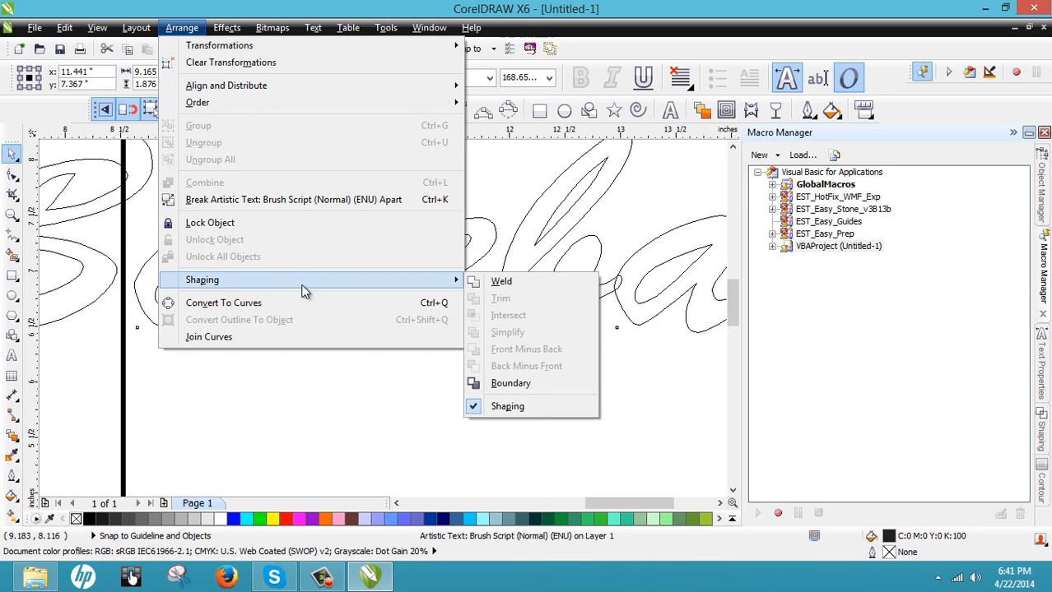
click(504, 282)
click(291, 295)
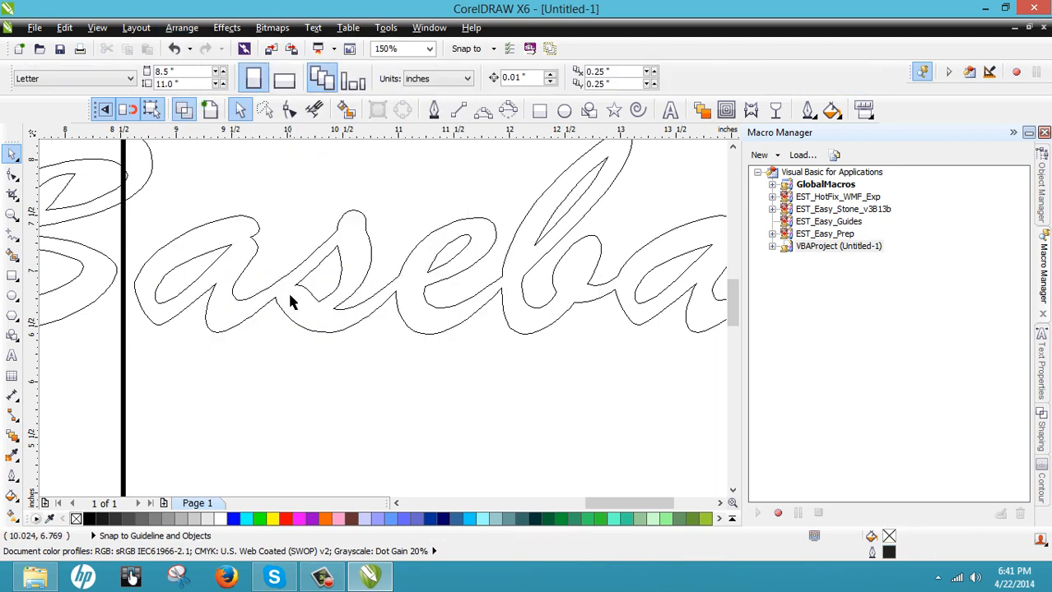
click(607, 297)
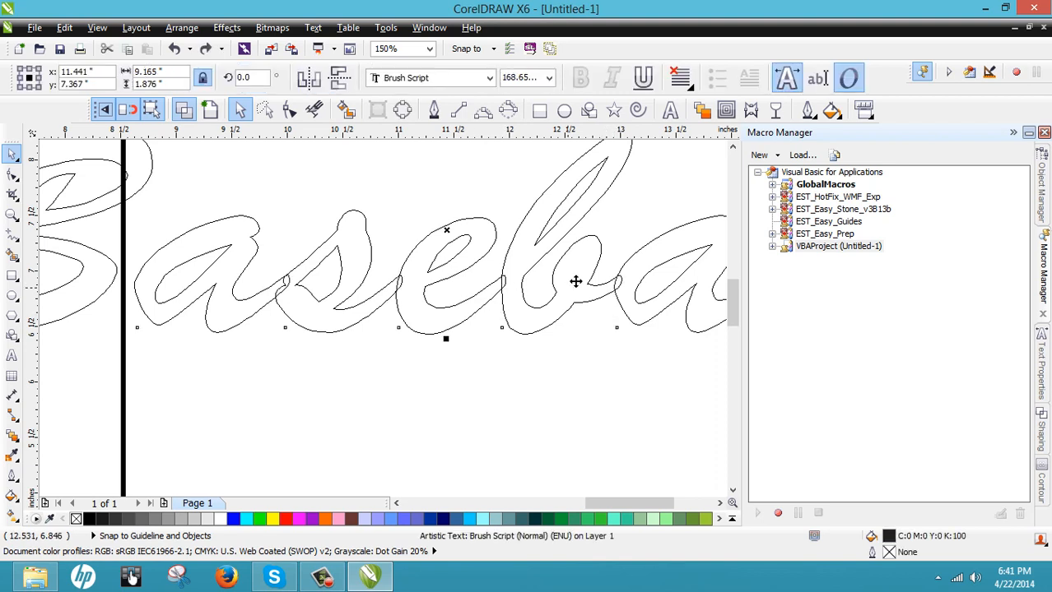
Weld the overlapping "Baseball" letters again and view the merged outline together with the two rectangles.
click(182, 28)
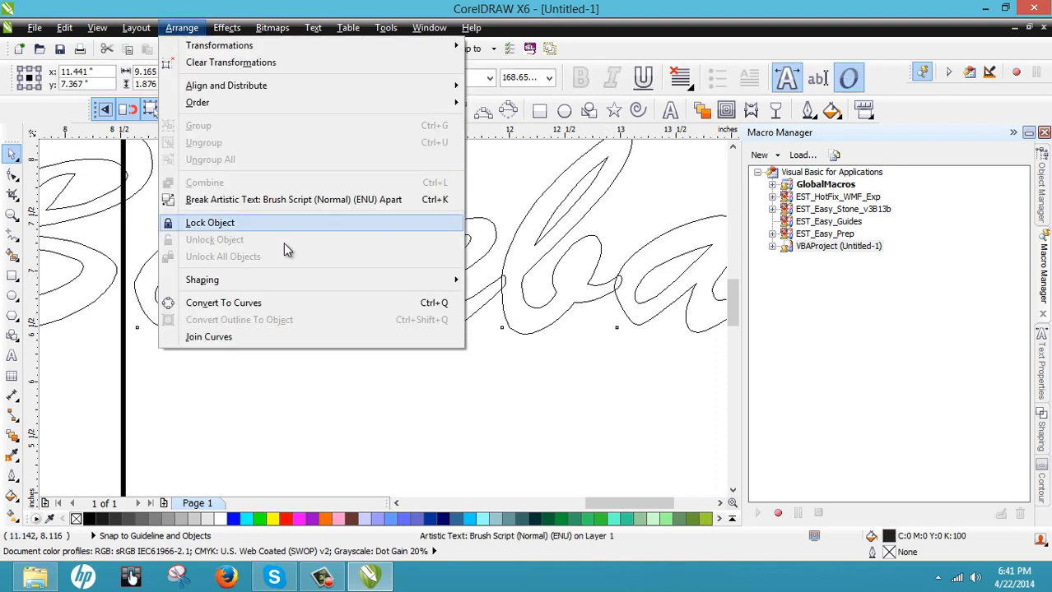
mouse_move(294, 281)
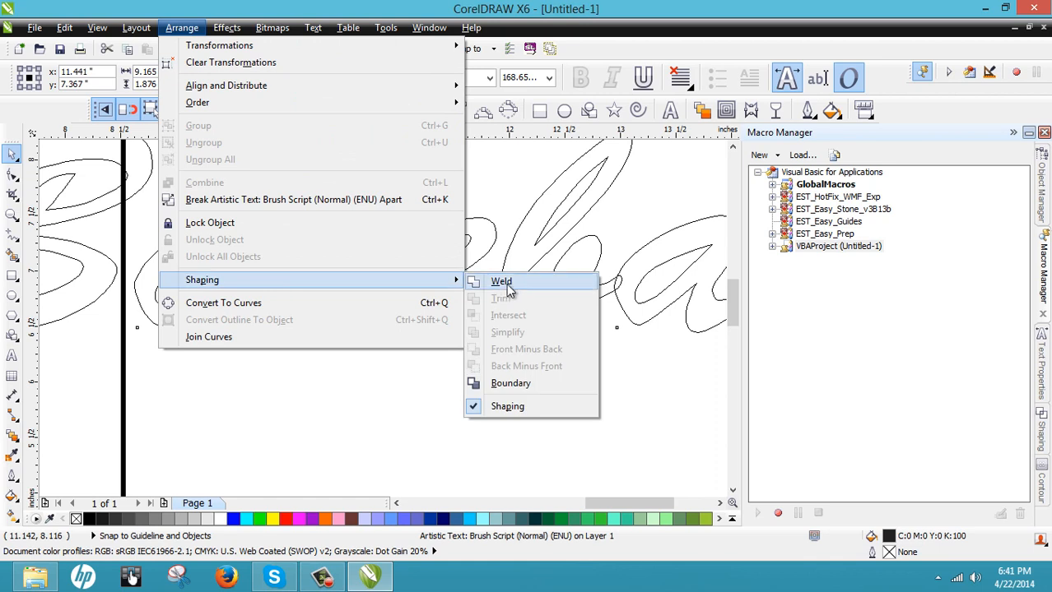
click(566, 347)
click(425, 395)
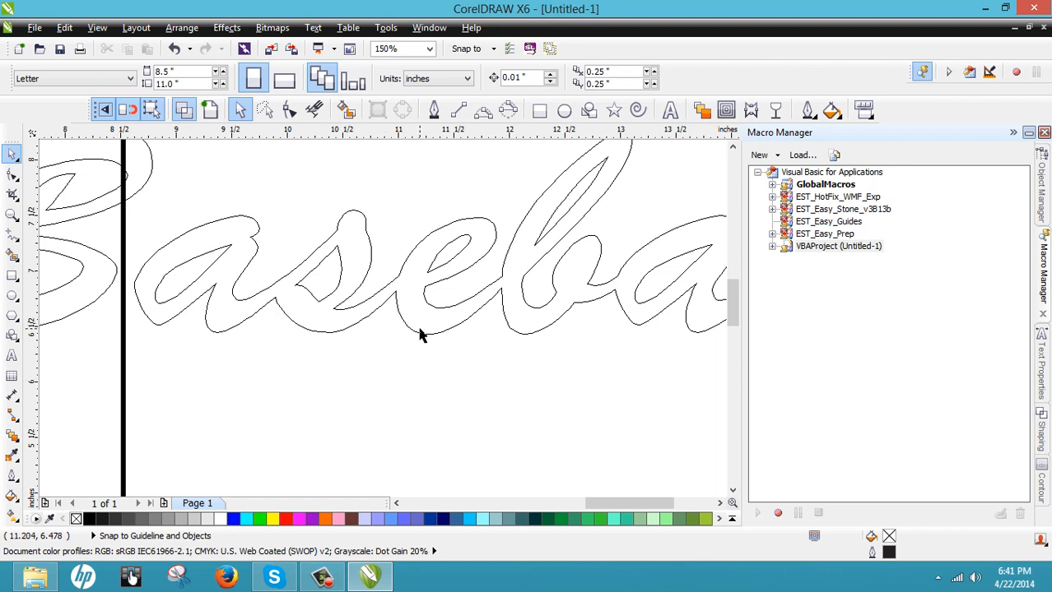
scroll(378, 318, down, 4)
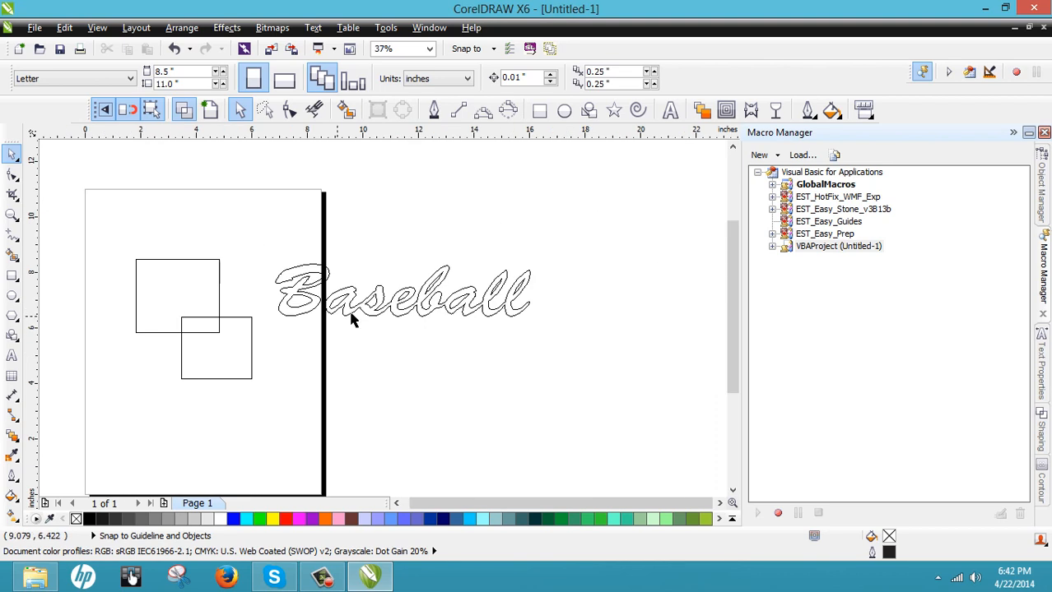
Select both overlapping rectangles to show the Weld option, and undo the weld on the "Baseball" text.
drag(71, 236, 263, 403)
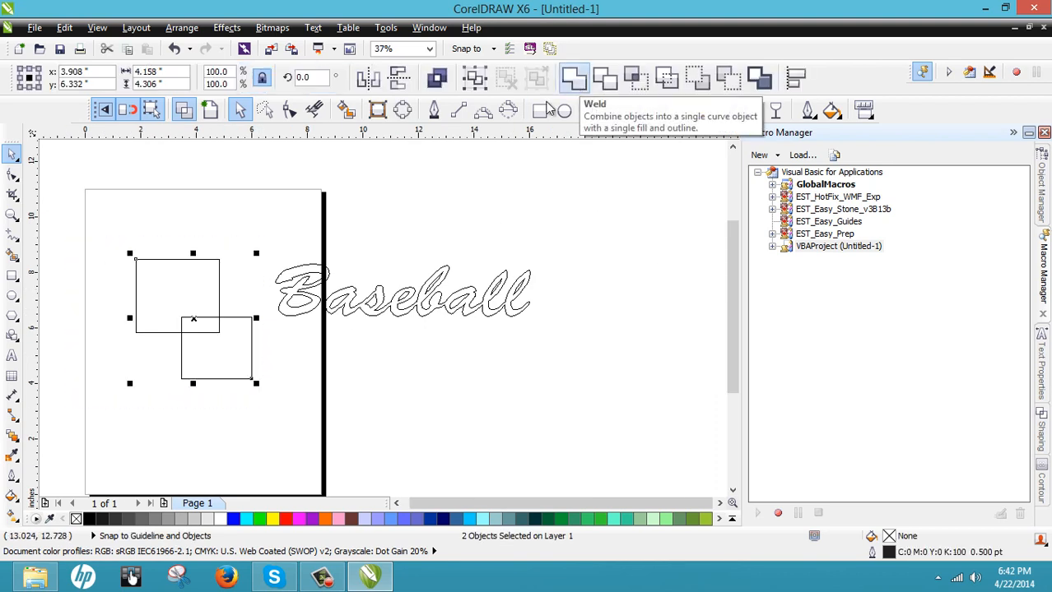
click(430, 267)
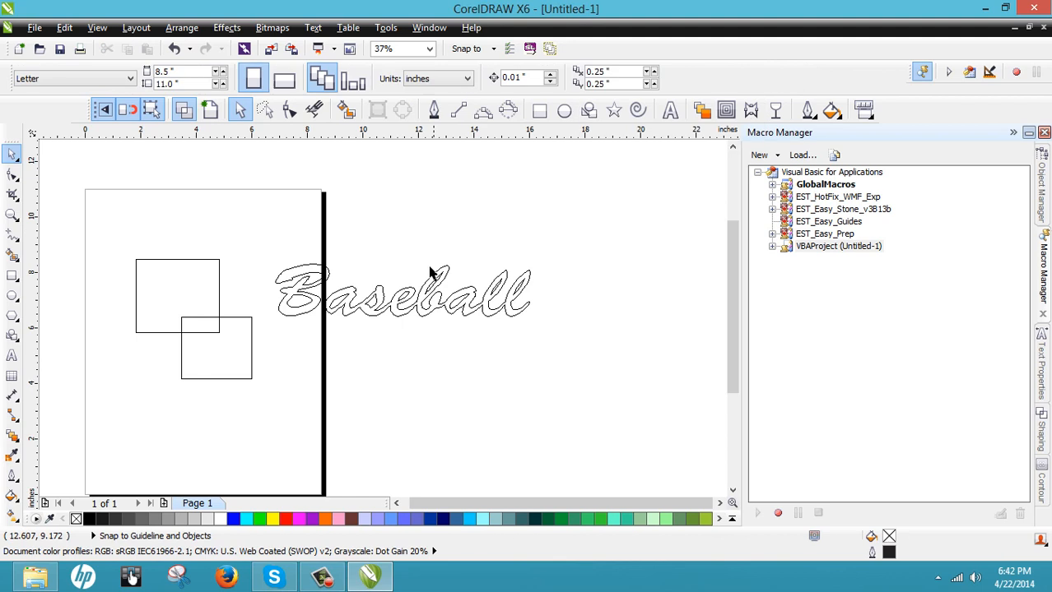
key(ctrl+z)
click(397, 354)
scroll(396, 299, up, 1)
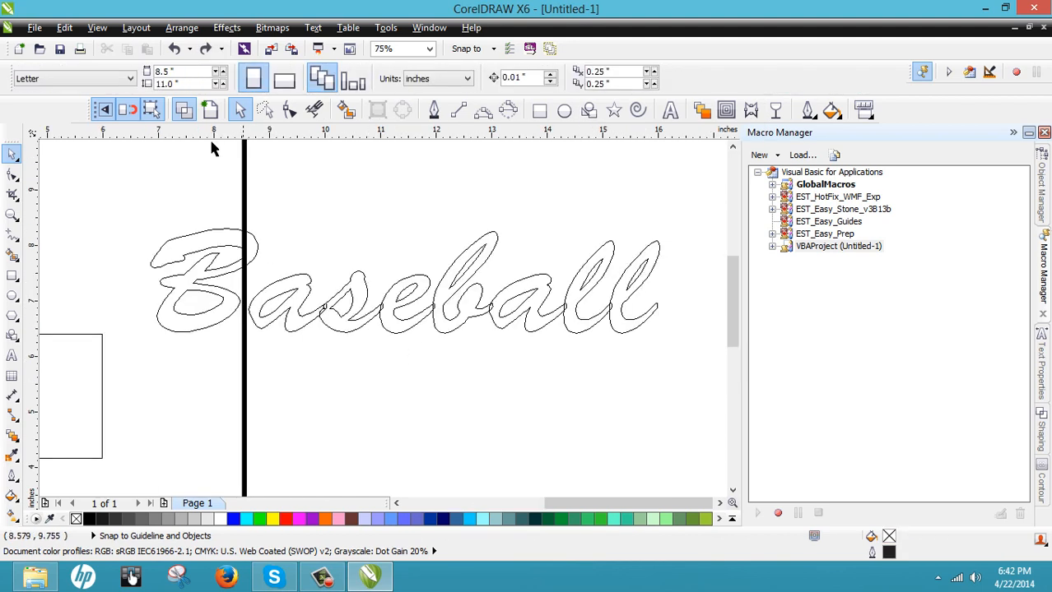
Copy the Shaping command set from the Arrange commands onto the custom rhinestone toolbar, directly after Convert To Curves.
click(176, 31)
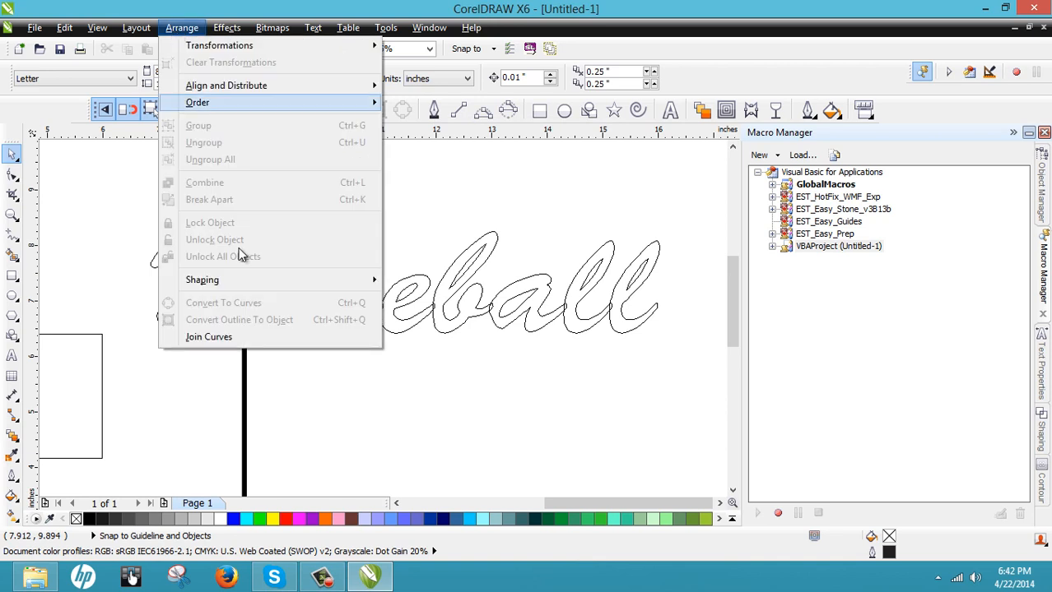
mouse_move(256, 282)
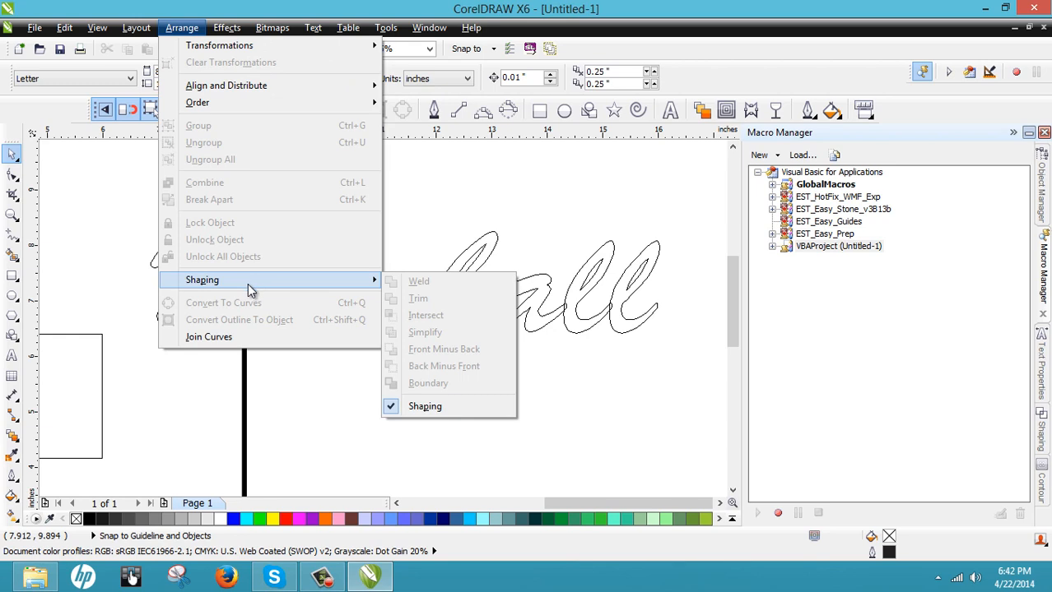
drag(195, 281, 420, 121)
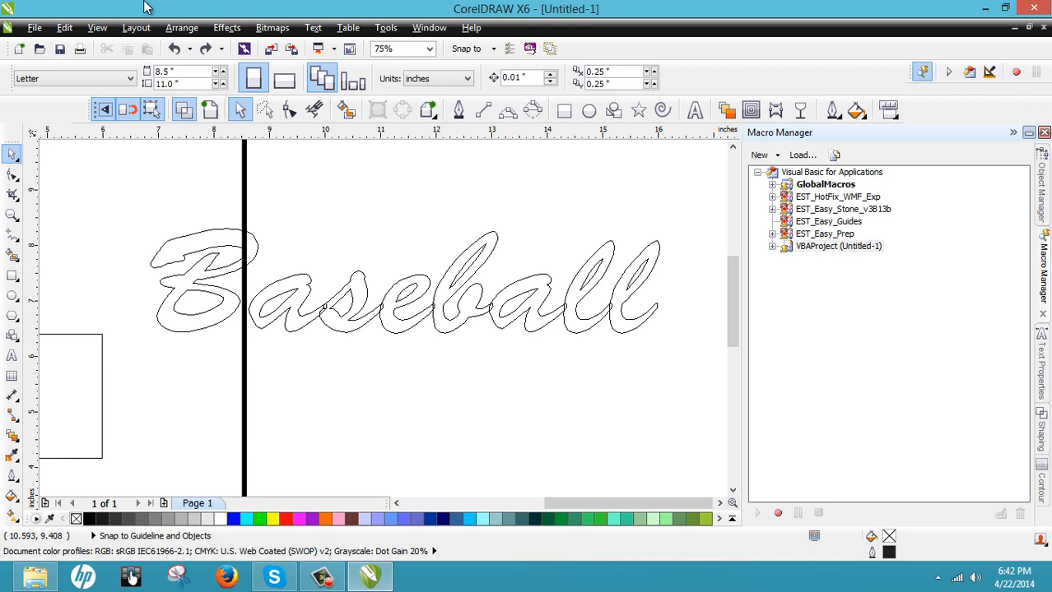
Copy the Shaping command set out as a floating toolbar over the drawing, and close that floating toolbar.
click(182, 27)
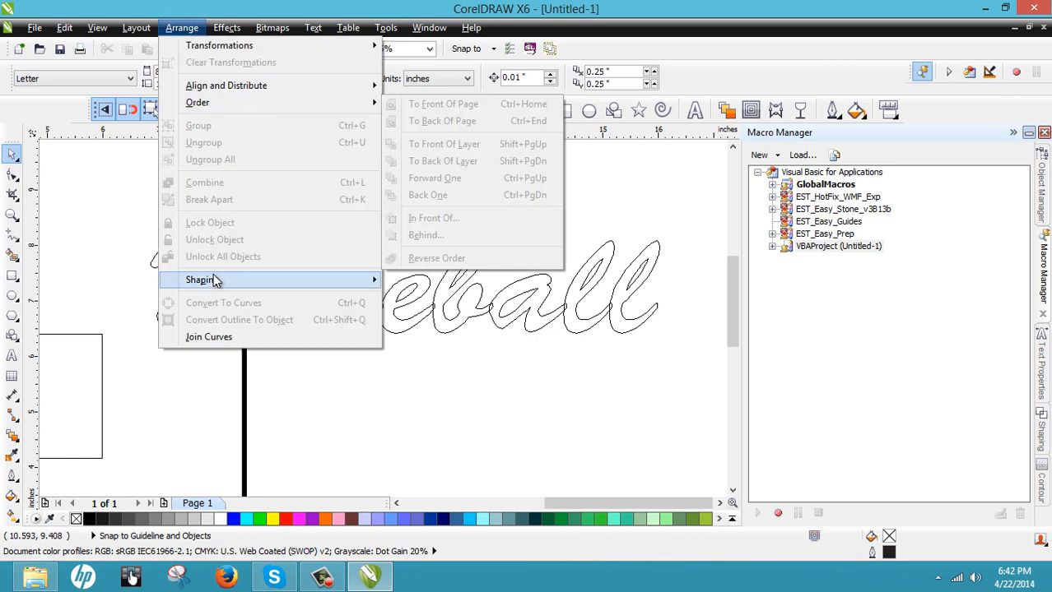
mouse_move(219, 285)
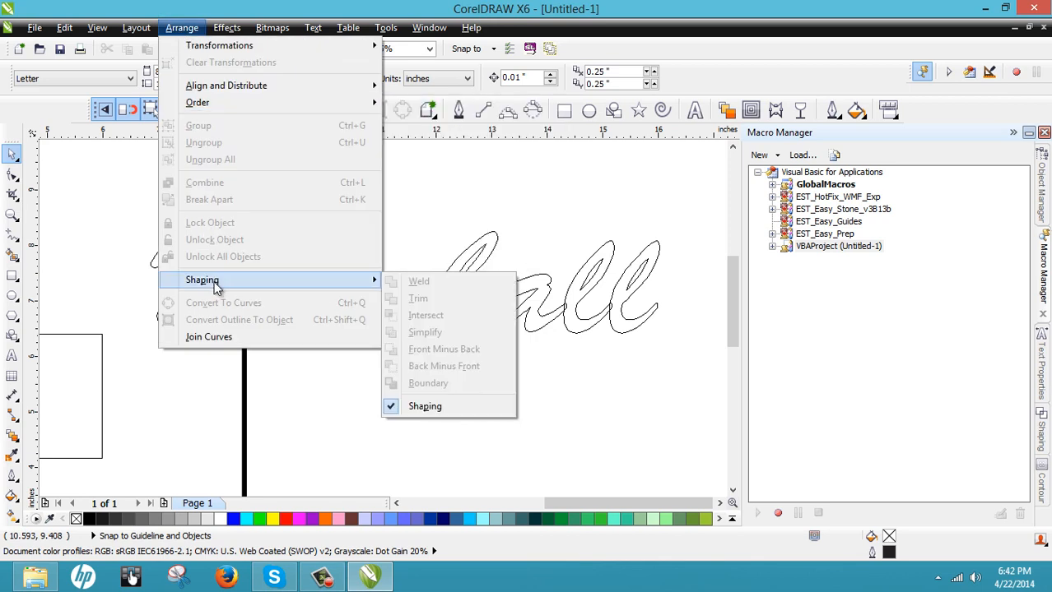
click(216, 288)
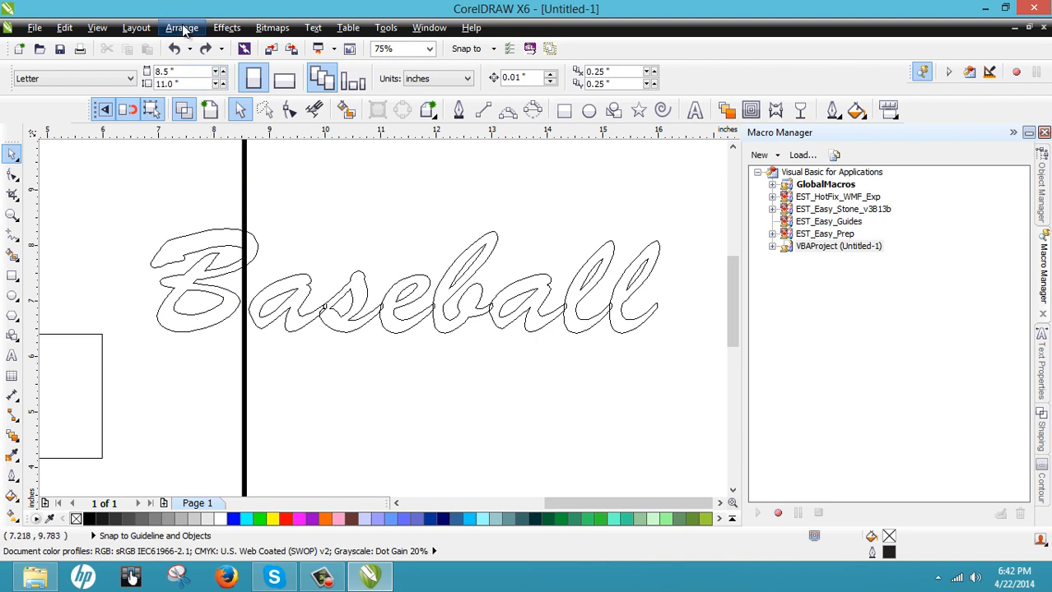
click(183, 29)
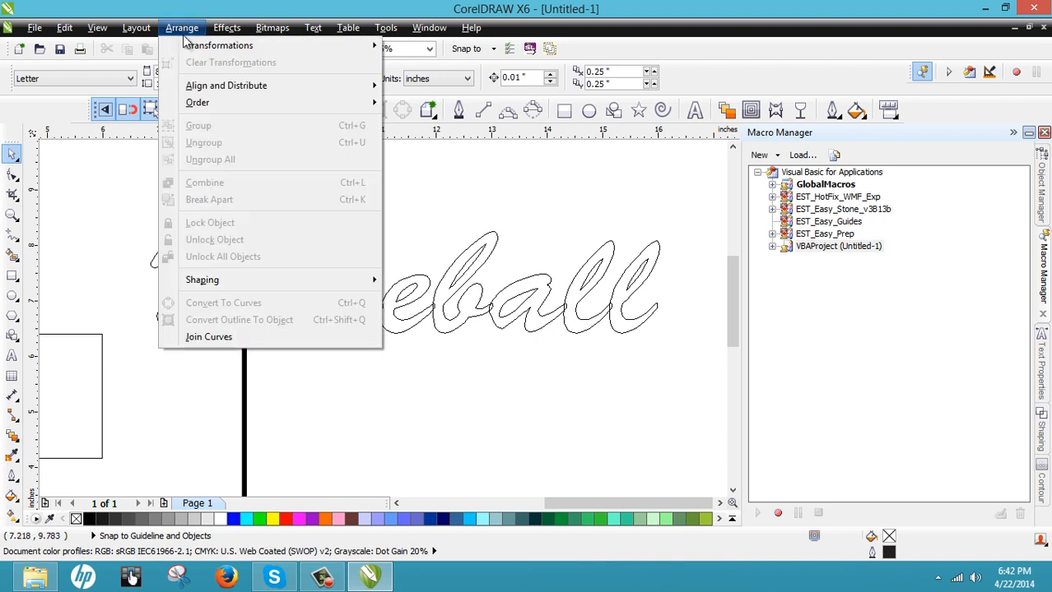
mouse_move(207, 284)
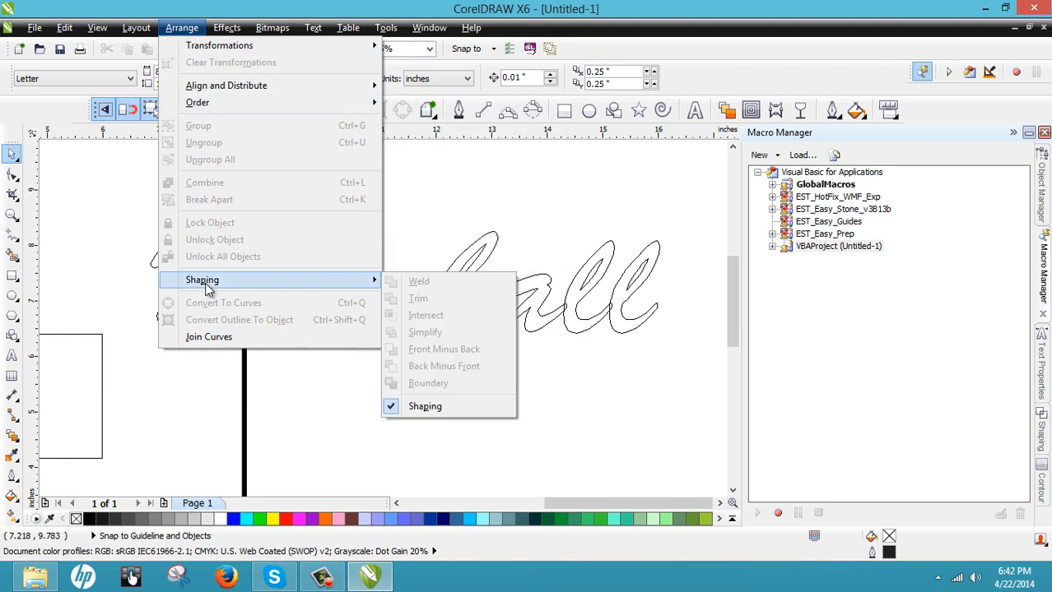
drag(201, 279, 385, 210)
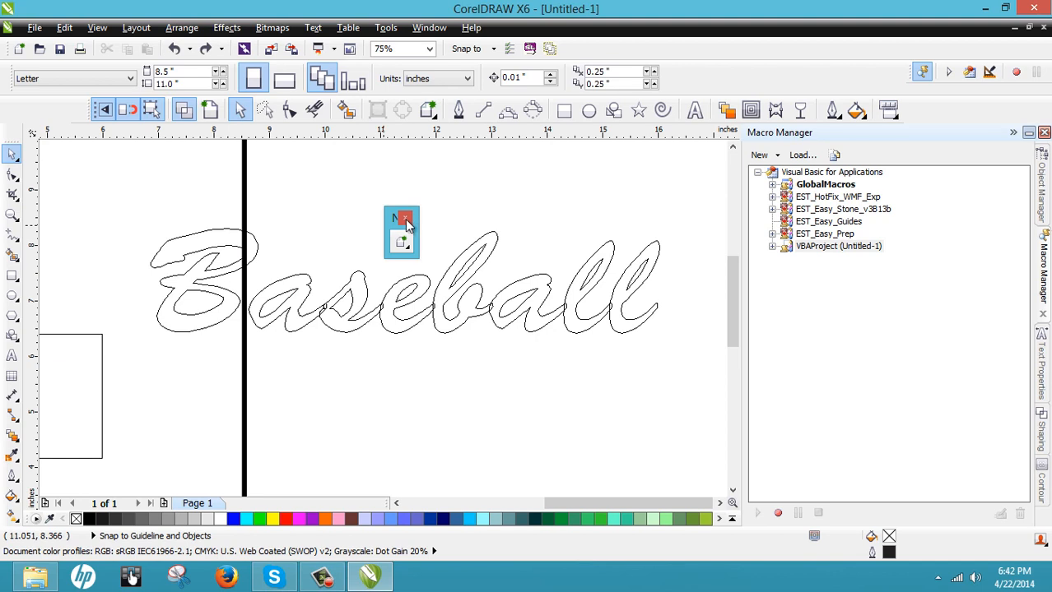
click(405, 220)
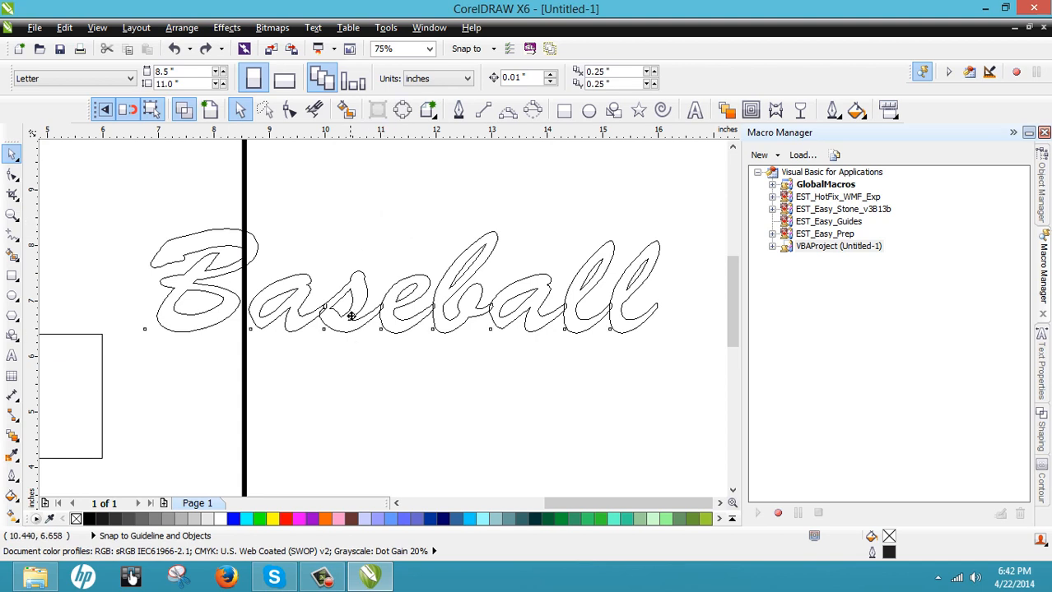
Move the "Baseball" text up about half an inch and keep it selected for shaping.
drag(361, 326, 363, 296)
click(169, 27)
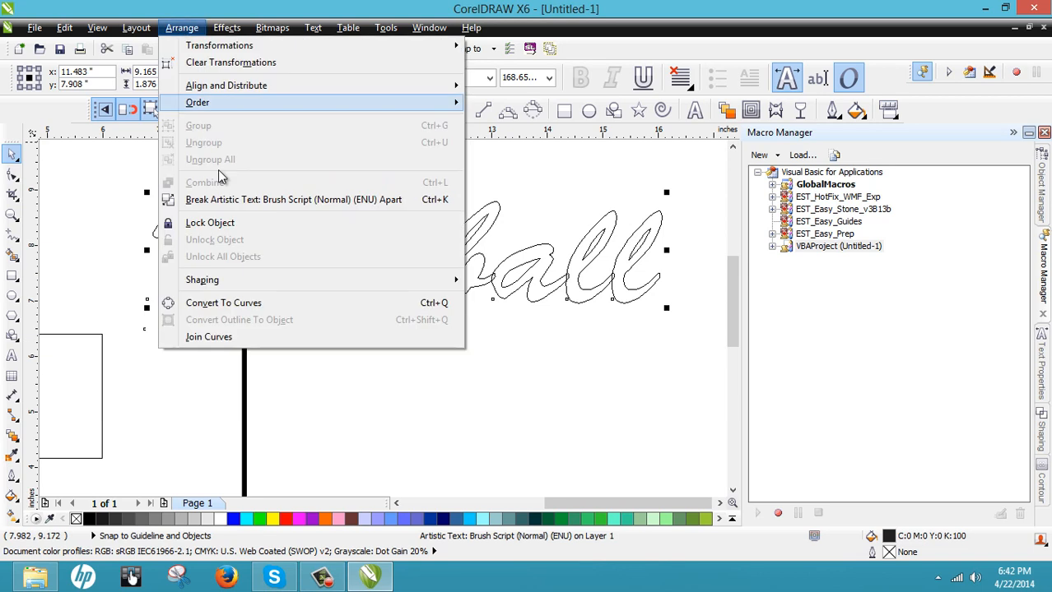
click(373, 424)
click(381, 344)
click(401, 296)
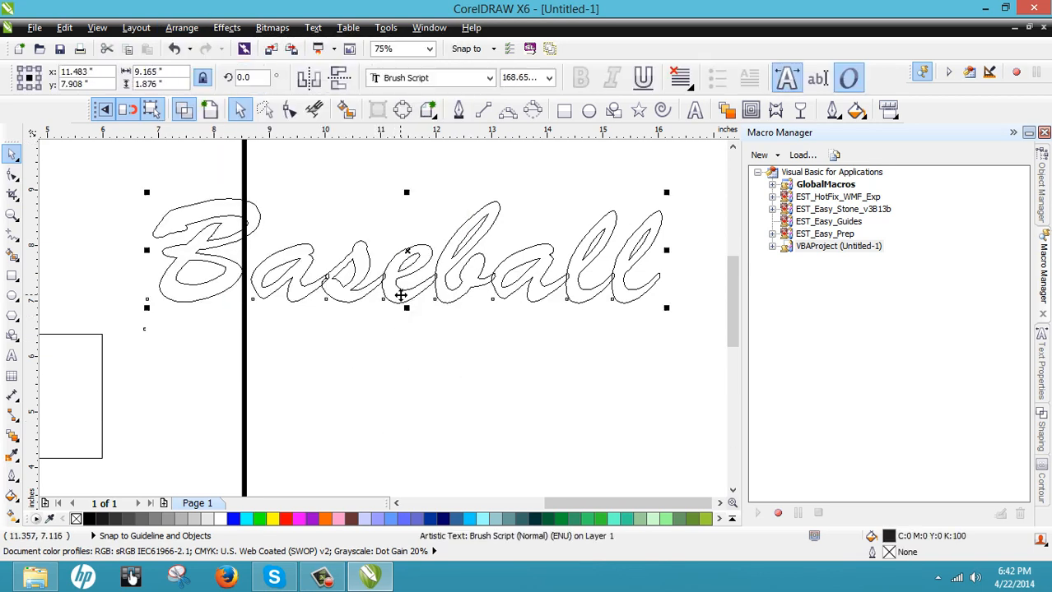
Weld the "Baseball" text with the newly added Shaping flyout, check the joins, and undo the weld.
click(428, 110)
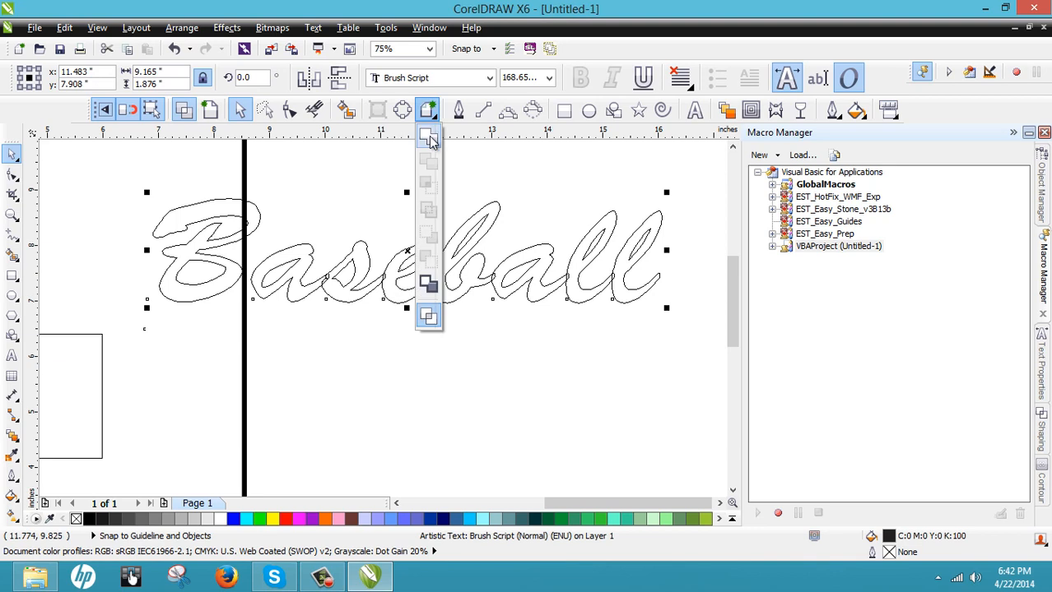
click(429, 139)
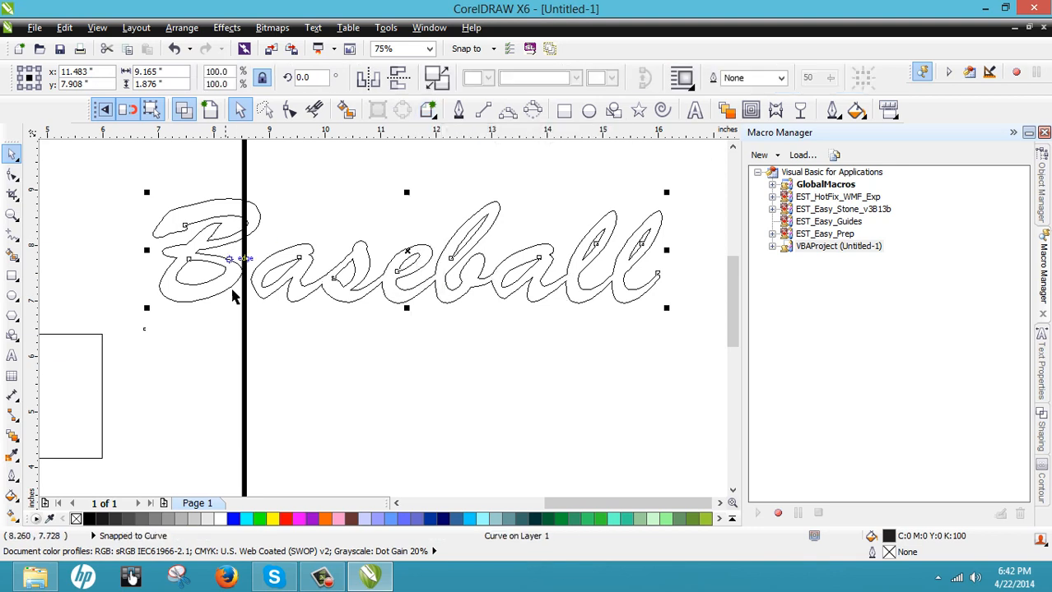
click(377, 375)
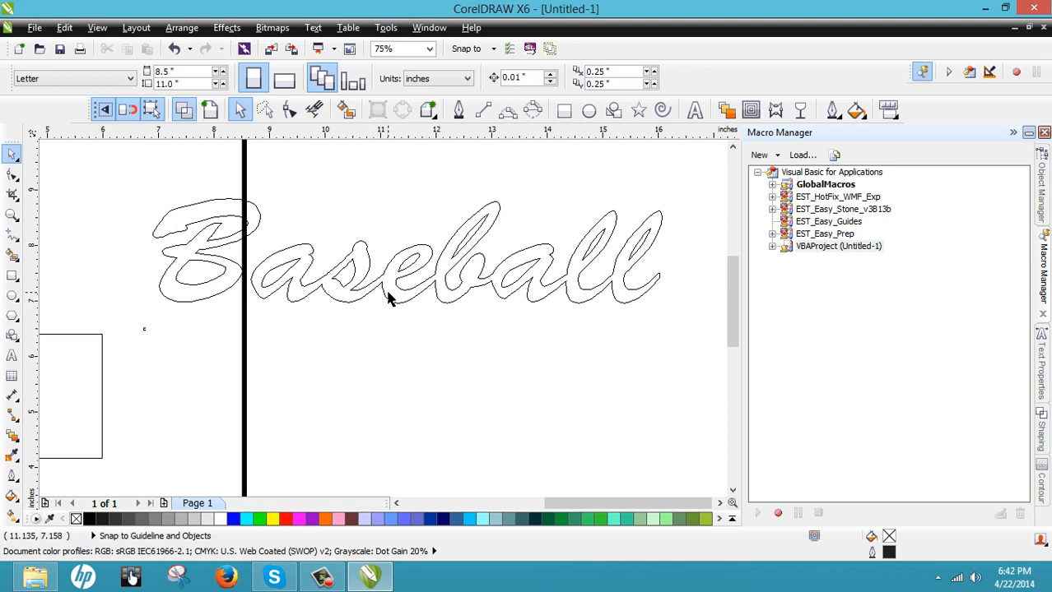
key(ctrl+z)
click(404, 346)
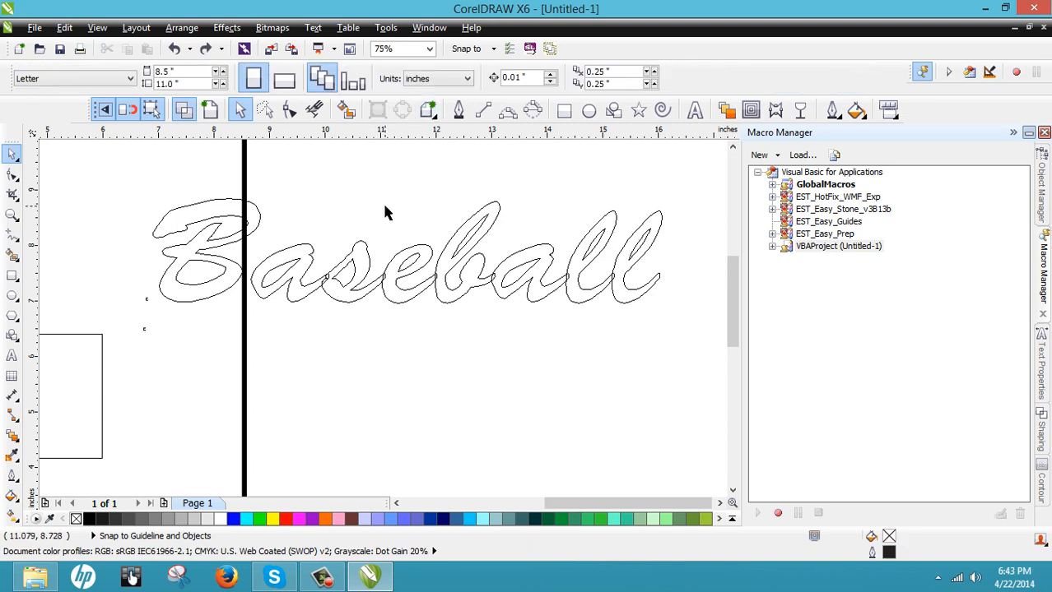
Reselect the "Baseball" text, weld its overlapping letters with the added Shaping flyout, and clear the selection.
click(389, 291)
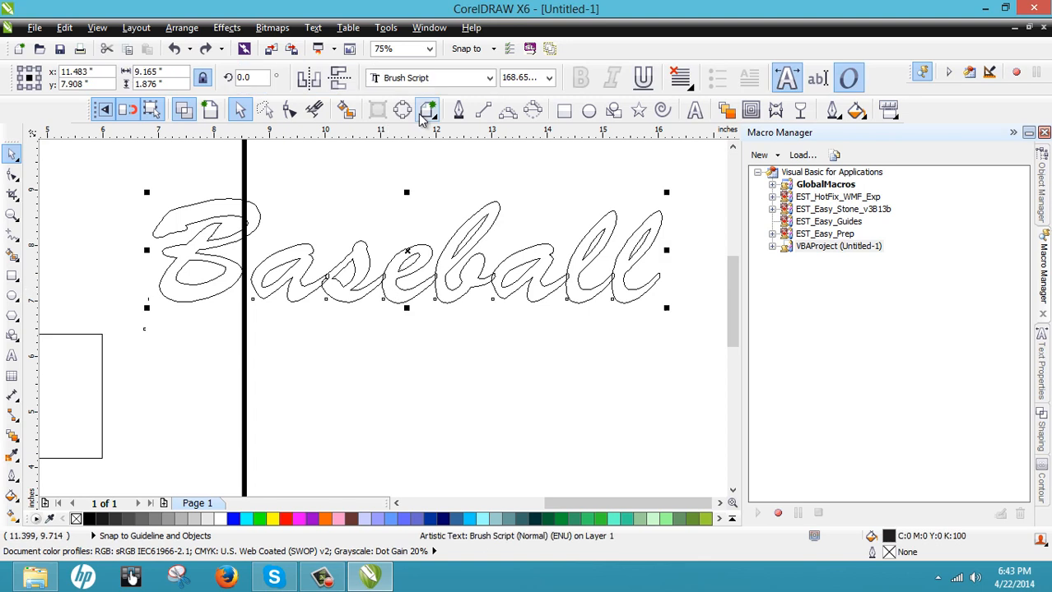
click(428, 111)
click(430, 135)
click(344, 351)
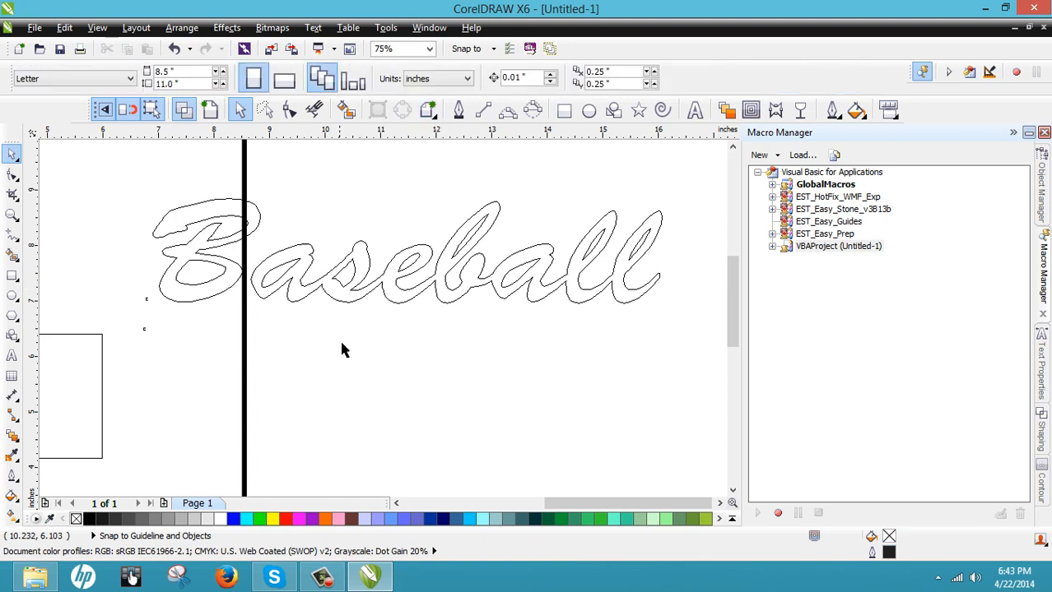
Review the available Shaping commands, and undo the last weld on the "Baseball" text.
click(179, 28)
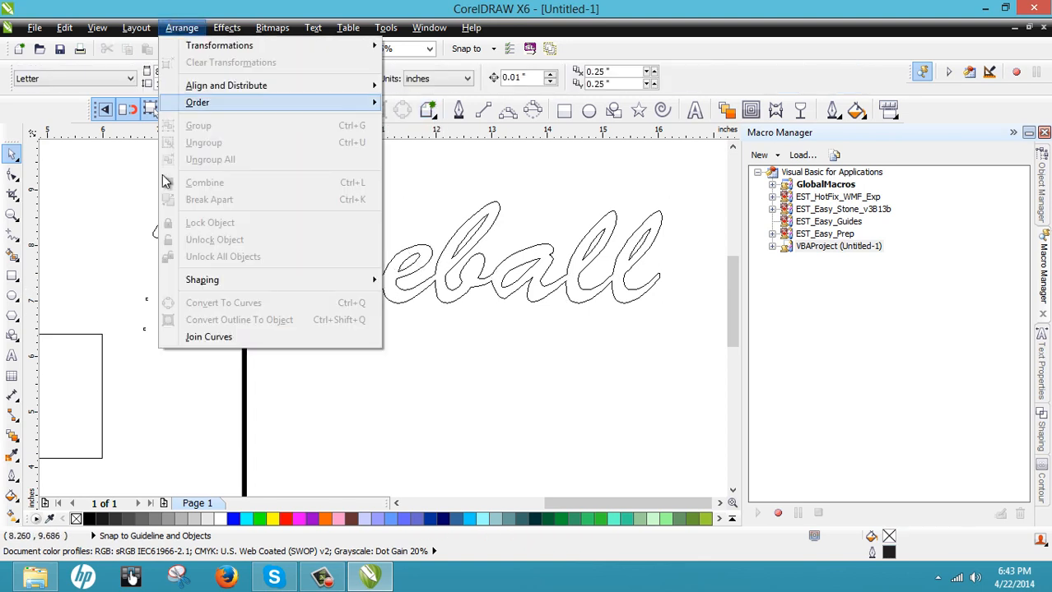
mouse_move(344, 292)
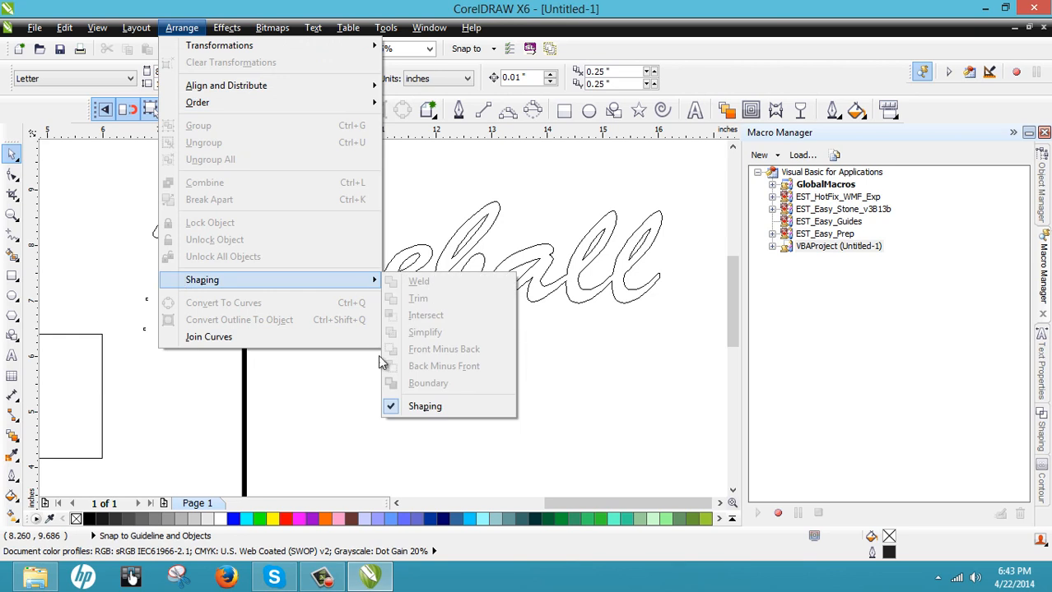
click(323, 403)
click(347, 302)
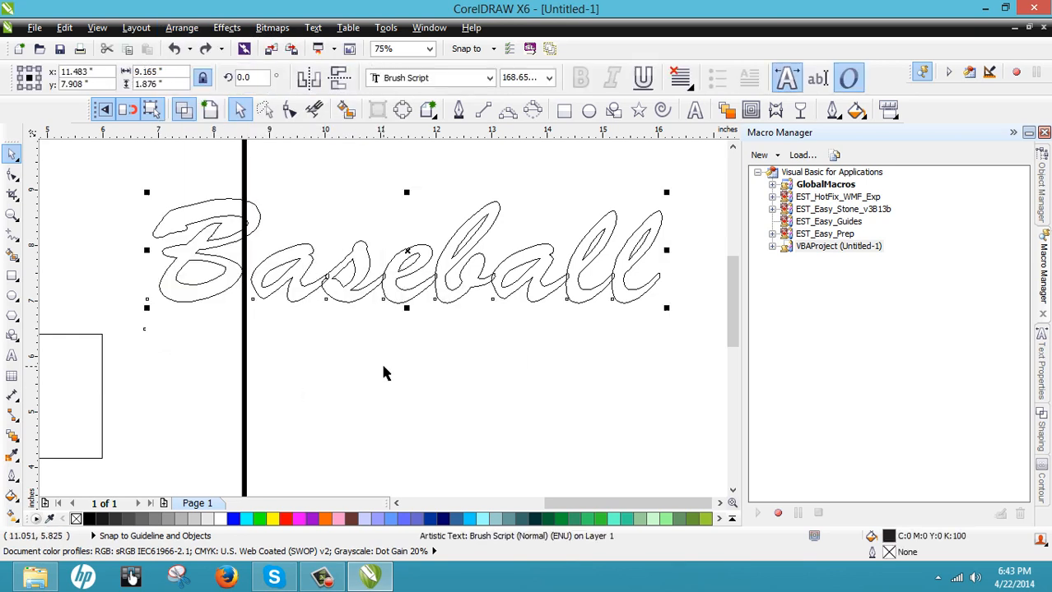
click(381, 361)
click(377, 296)
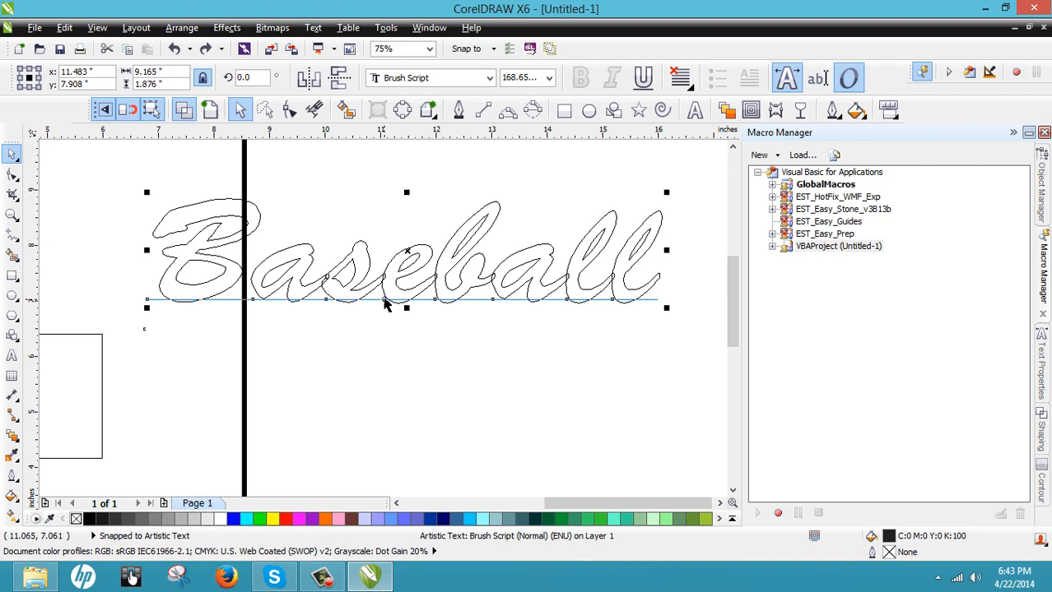
click(341, 388)
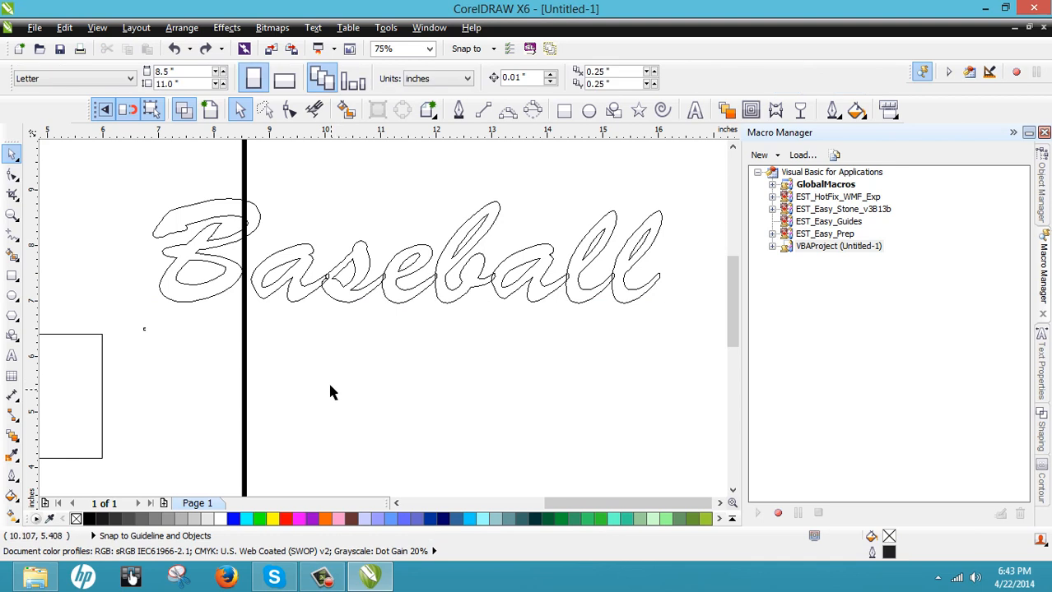
click(386, 297)
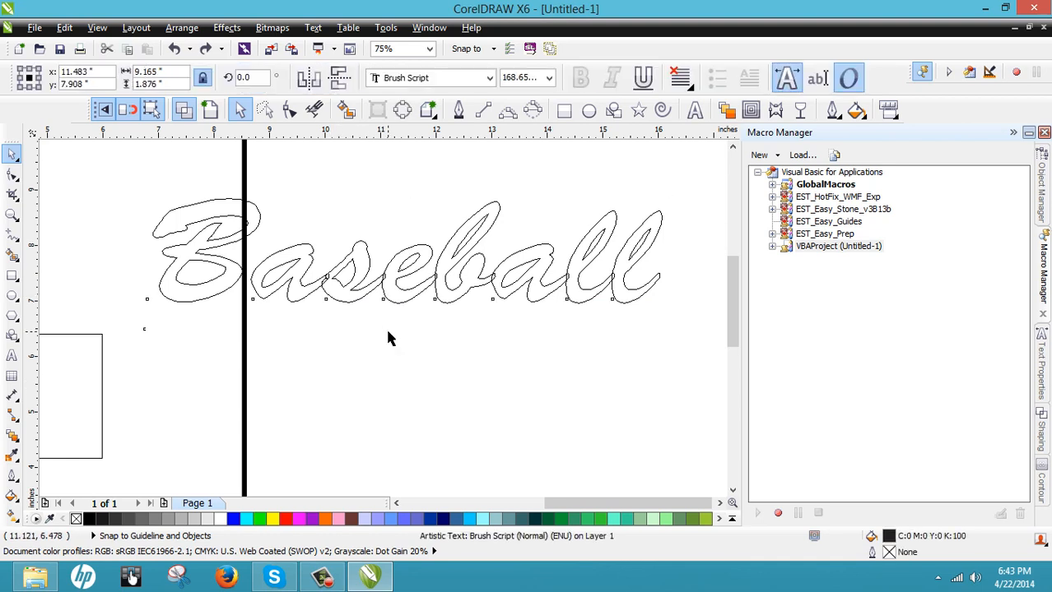
click(385, 327)
Lock the toolbars so they cannot be moved accidentally.
scroll(498, 260, down, 2)
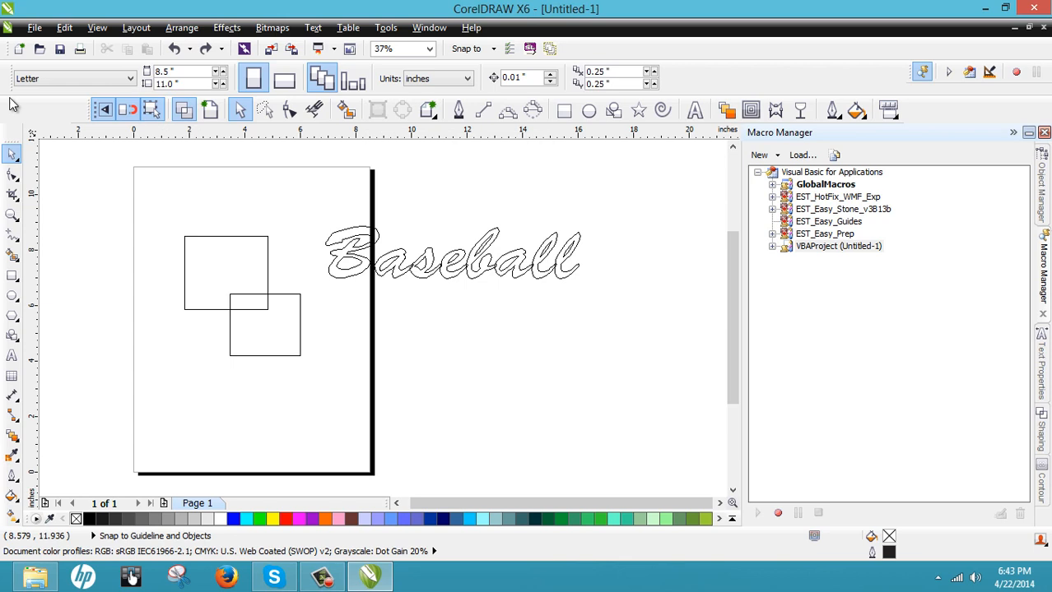
right_click(36, 113)
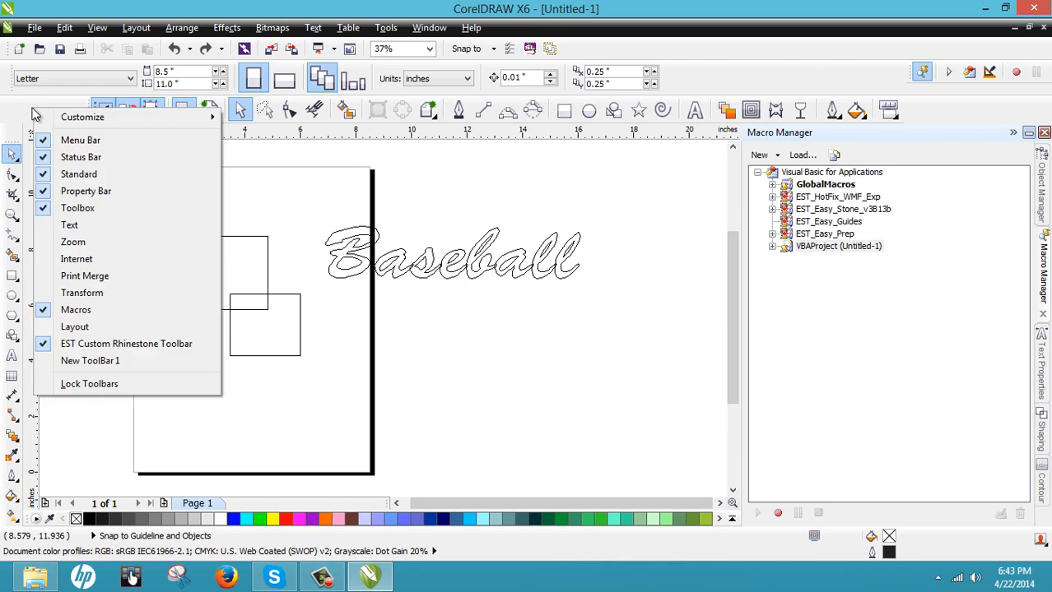
click(80, 386)
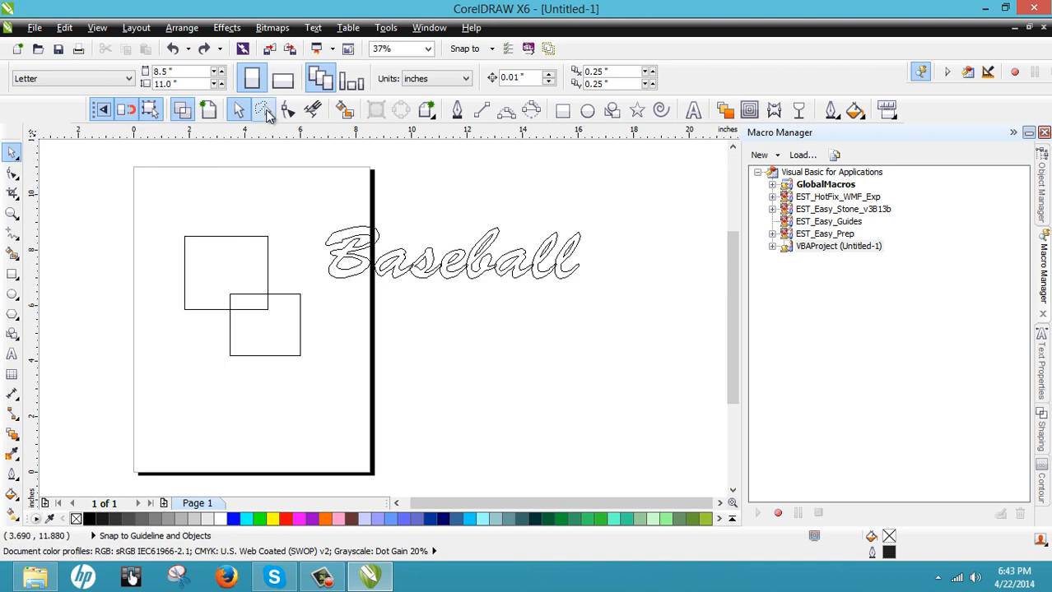
Review the customization options for the EST Custom Rhinestone Toolbar, including its button size and caption settings.
right_click(265, 112)
mouse_move(312, 124)
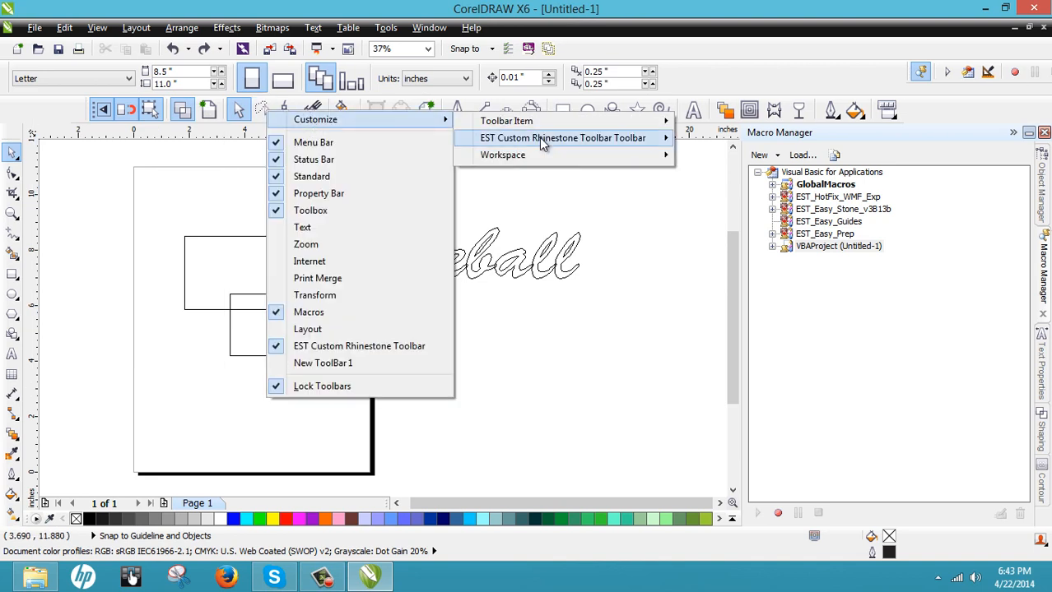
mouse_move(539, 138)
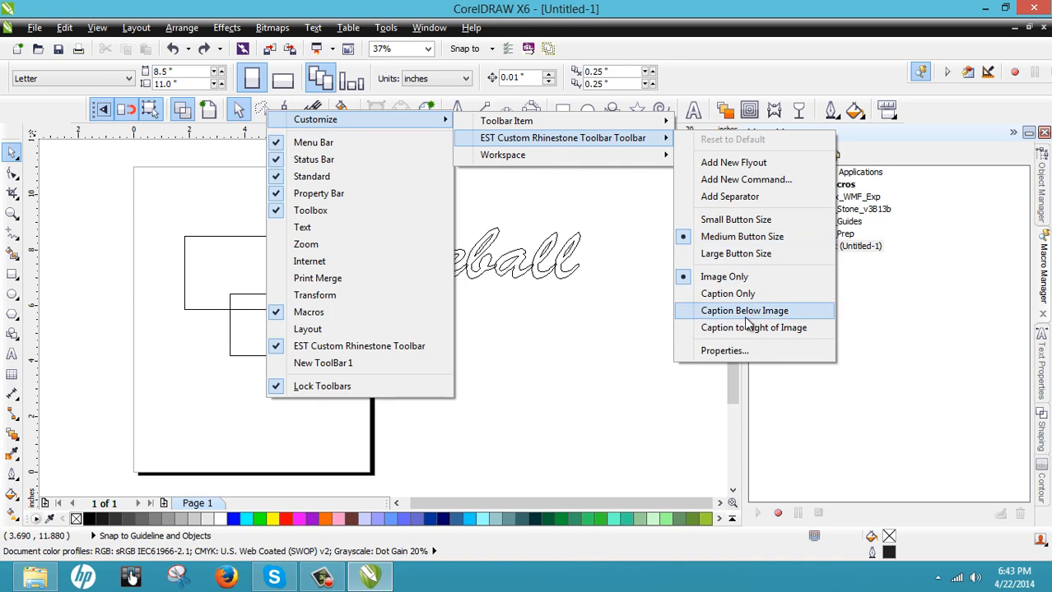
click(603, 214)
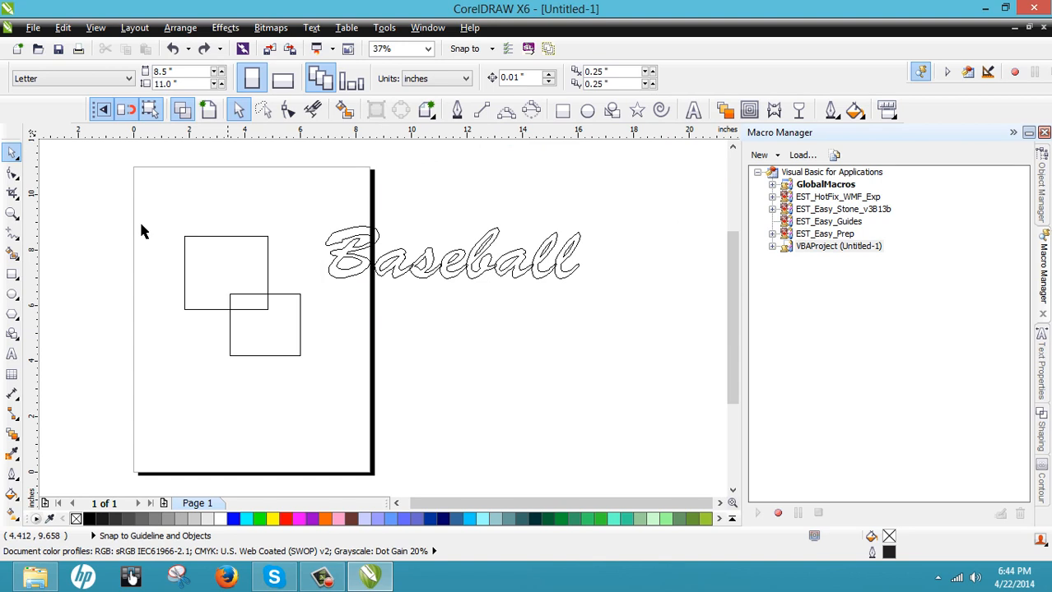
Copy the B-Spline tool onto the EST Custom Rhinestone Toolbar just after the 3-Point Ellipse tool, and remove it again.
click(15, 241)
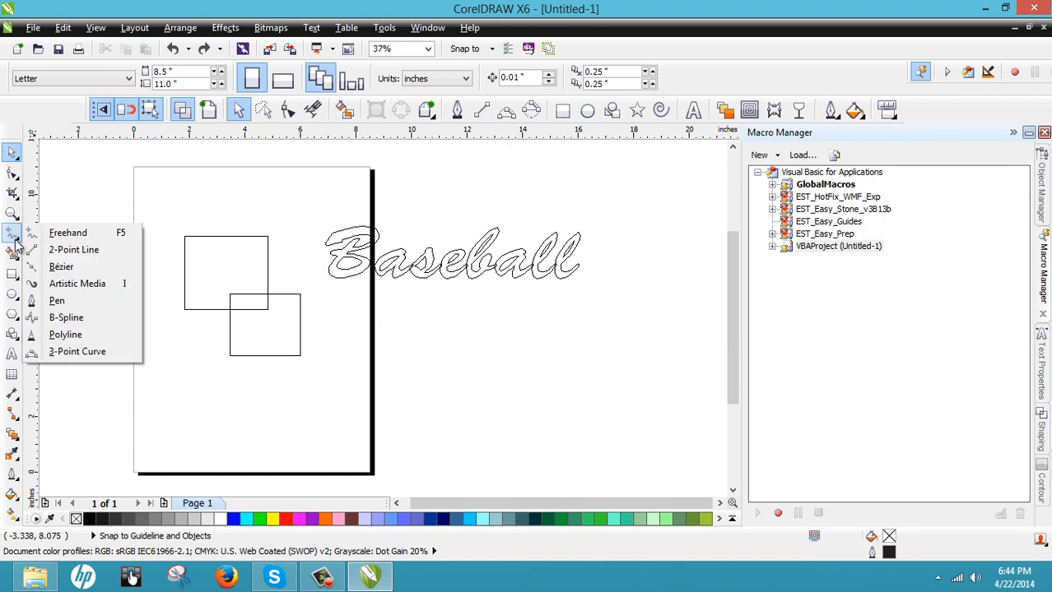
click(17, 256)
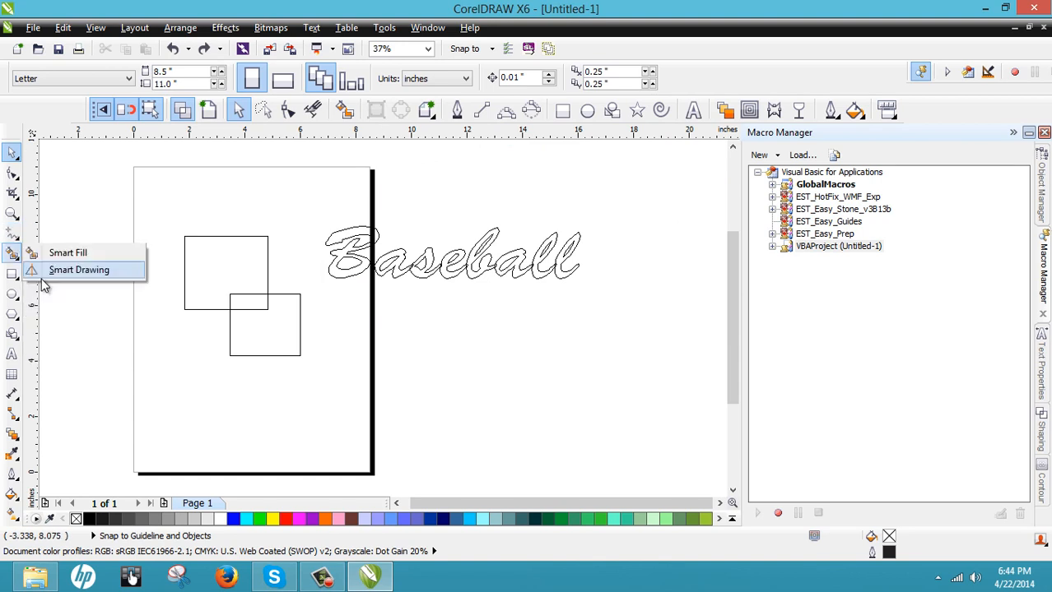
click(16, 238)
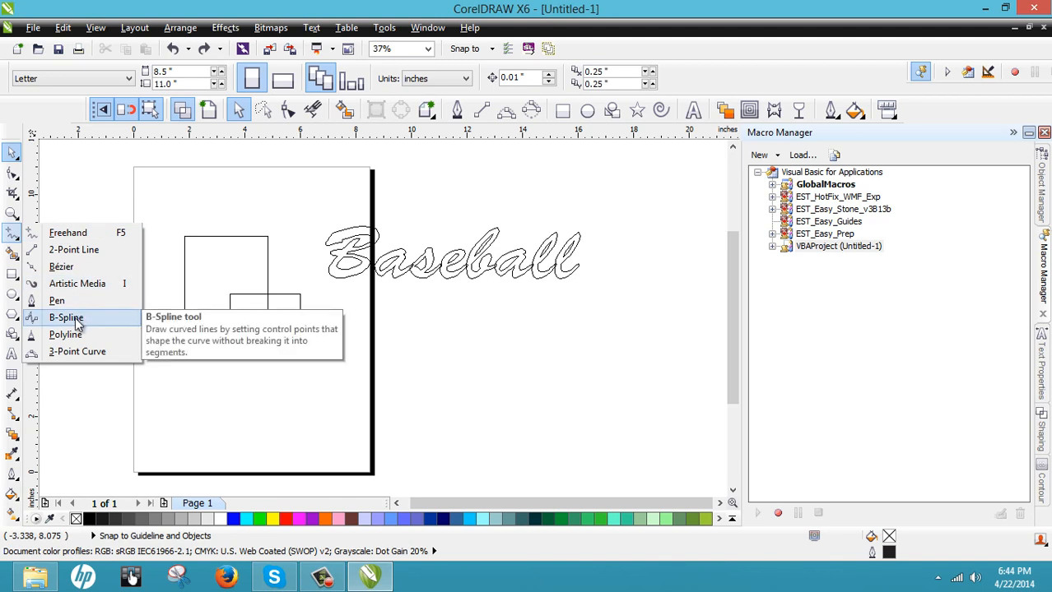
drag(77, 323, 559, 111)
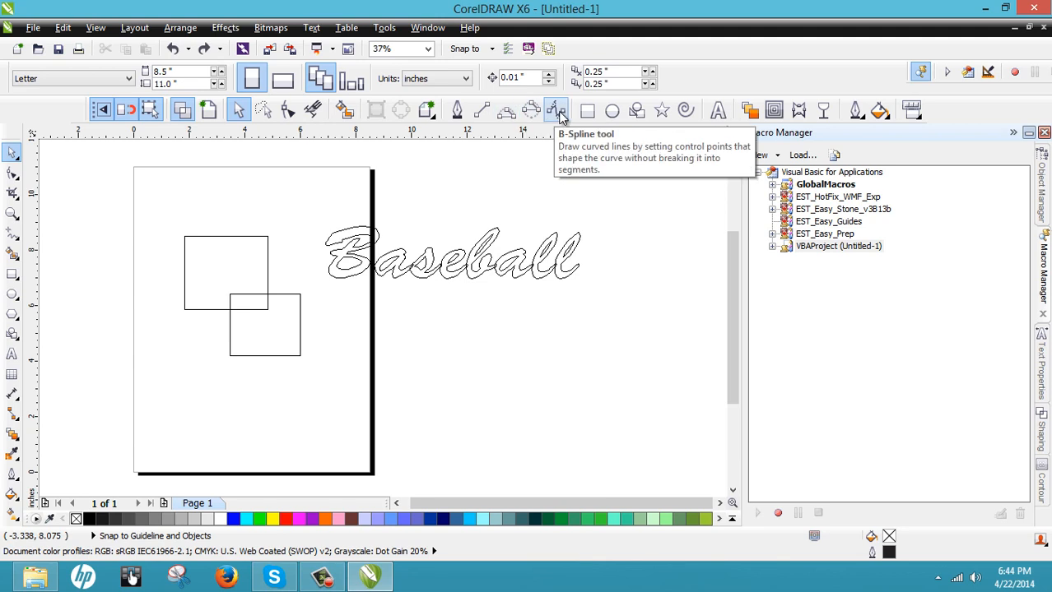
mouse_move(558, 111)
mouse_down()
mouse_move(543, 183)
mouse_move(557, 187)
mouse_up()
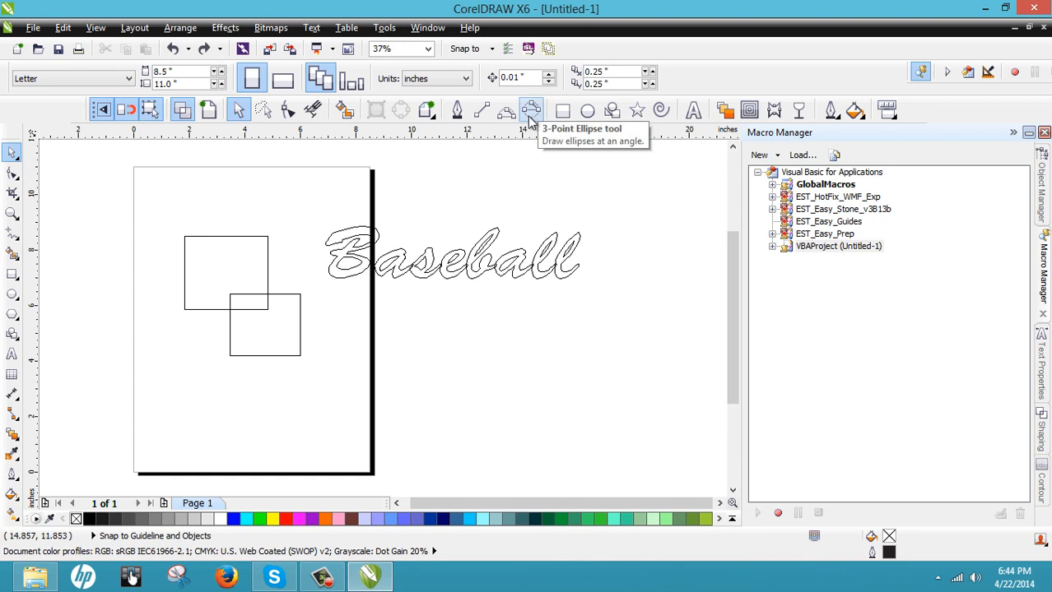
mouse_move(531, 119)
mouse_down()
mouse_move(531, 182)
mouse_move(534, 108)
mouse_up()
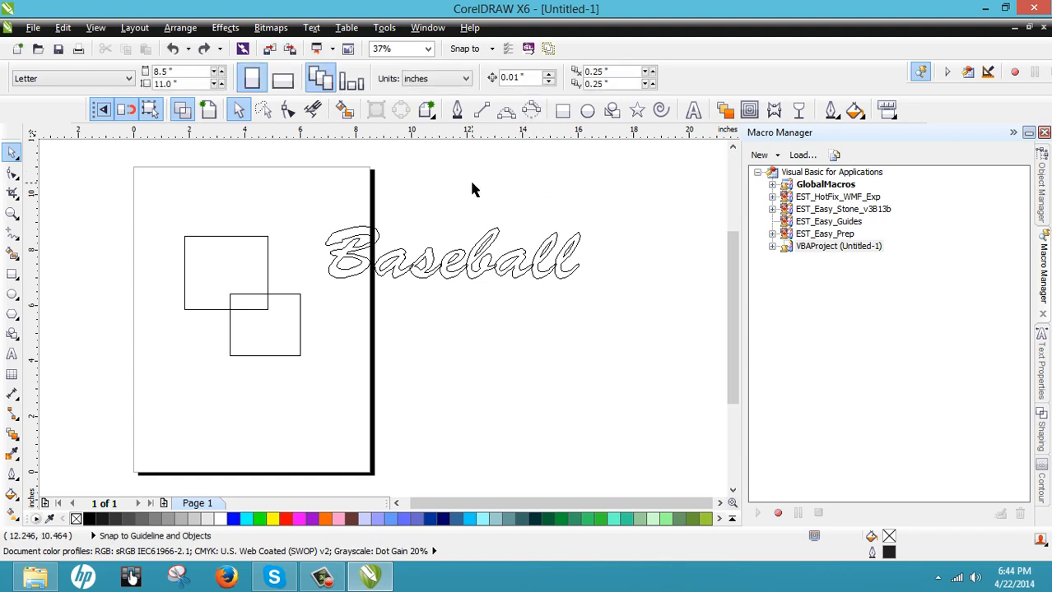